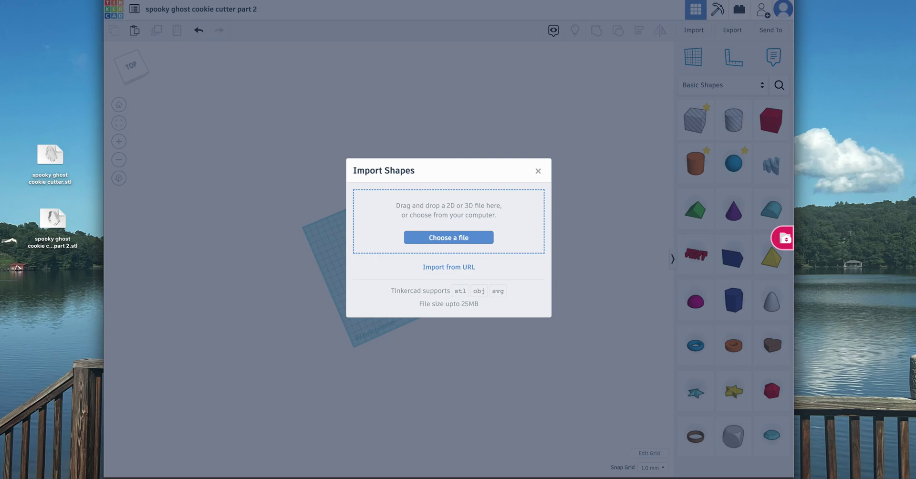
Step: Import download.svg from the desktop so the ghost with two eyes lands on the workplane
left_click_drag(15, 272, 472, 212)
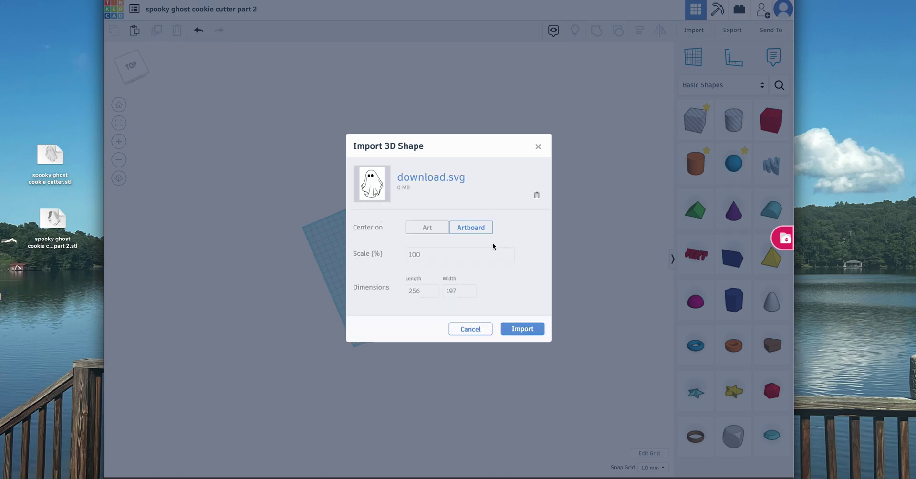
left_click(523, 329)
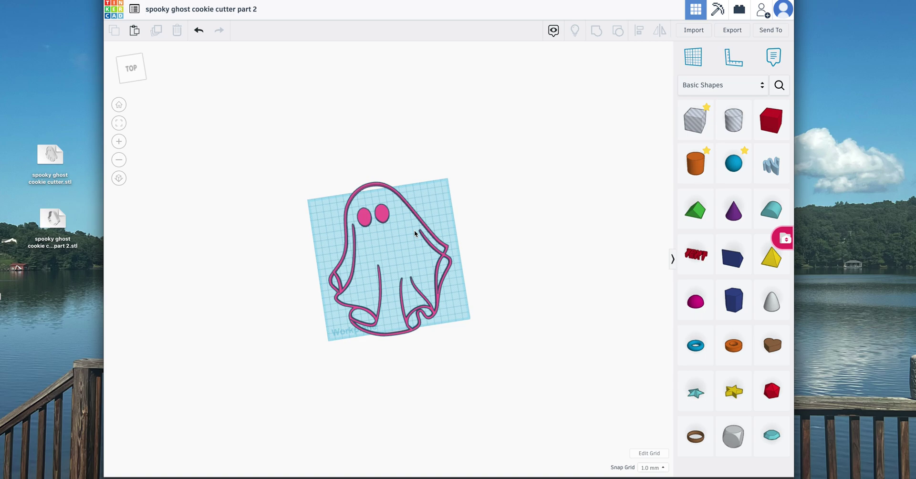
Step: Scale the ghost down to a width of 50.8 mm and a length of 50.9 mm
left_click(449, 258)
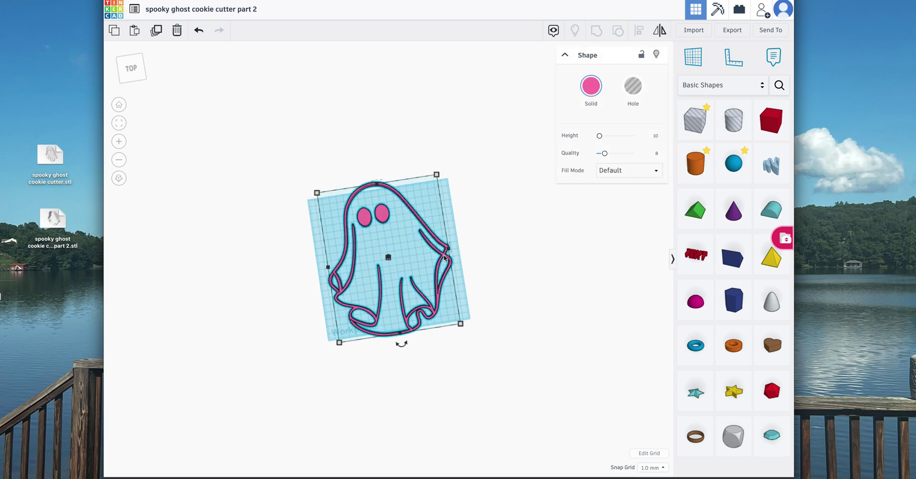
left_click_drag(460, 323, 397, 279)
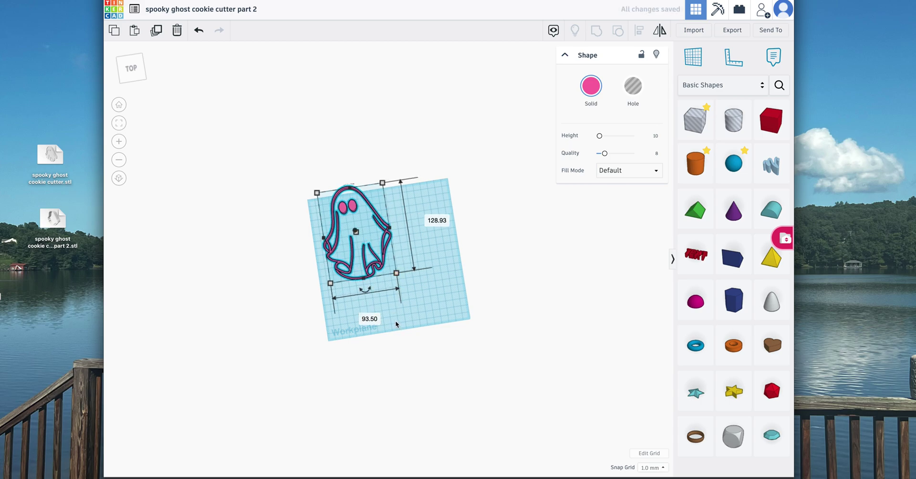
left_click(370, 318)
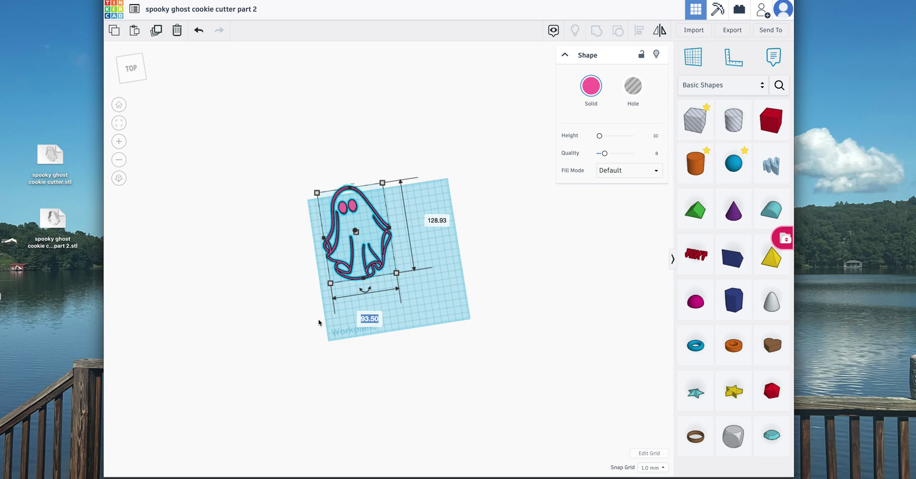
type("50.8")
key("Return")
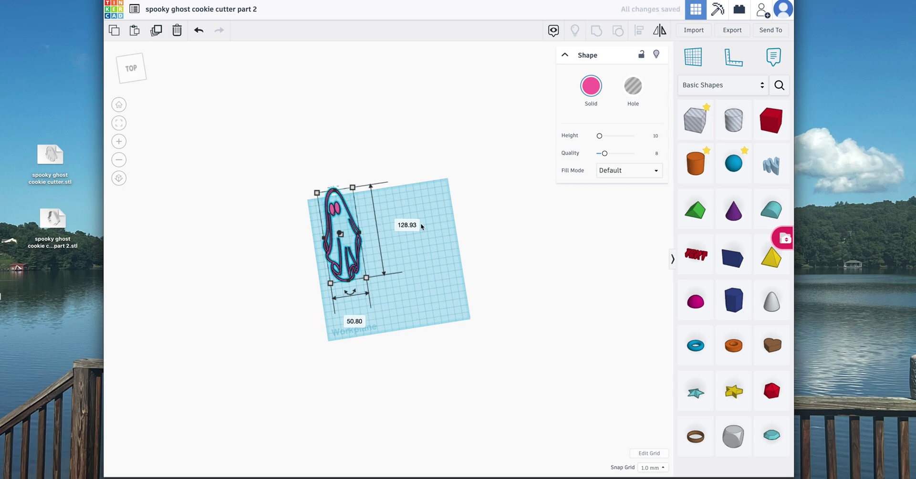
type("50.5")
key("BackSpace")
type("9")
key("Return")
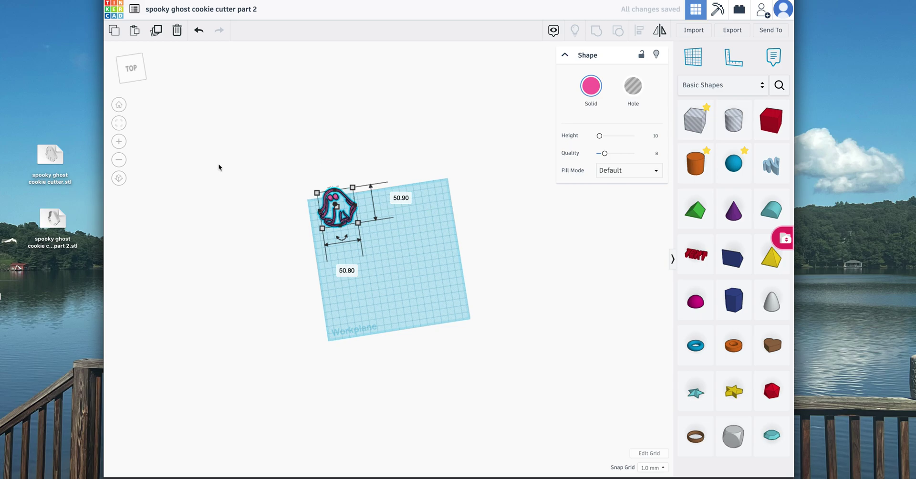
Step: Move the resized ghost toward the centre of the workplane
scroll(247, 170, "down", 1)
scroll(247, 169, "up", 3)
scroll(386, 256, "up", 4)
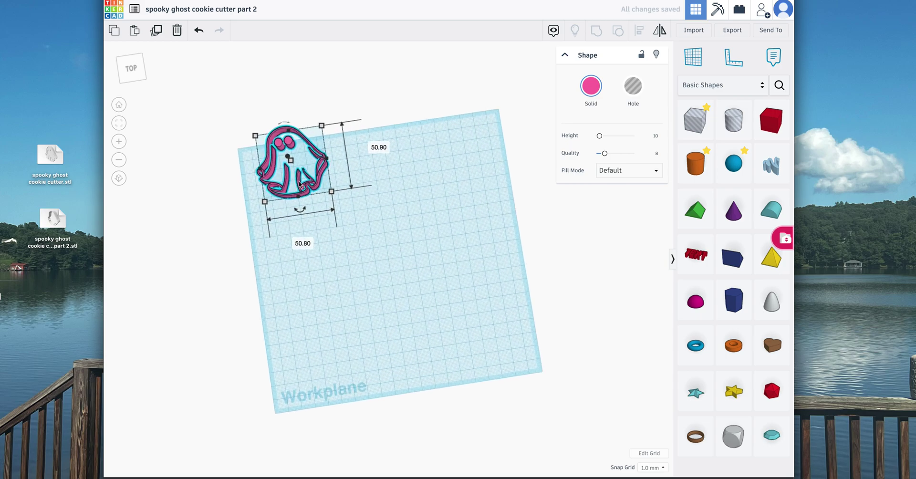
left_click_drag(300, 165, 366, 297)
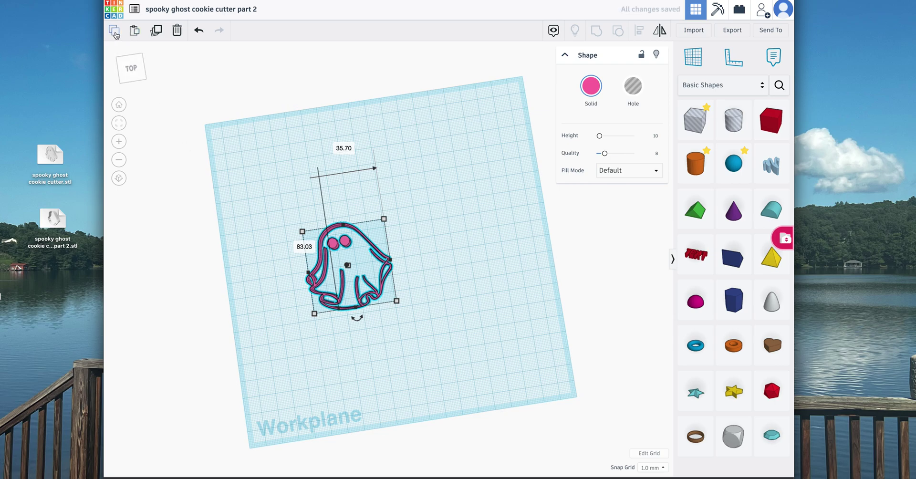
Step: Copy the ghost, paste two copies, and drag the third to the workplane's top-right corner
left_click_drag(259, 208, 482, 368)
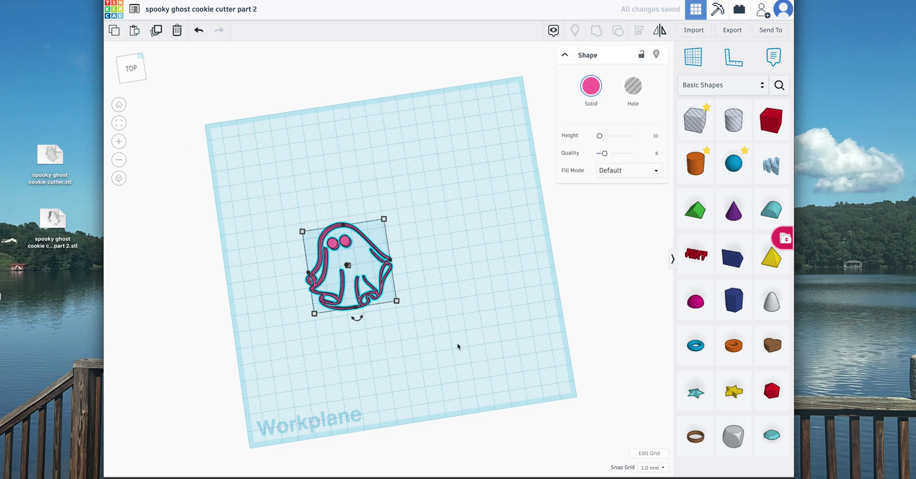
left_click(134, 31)
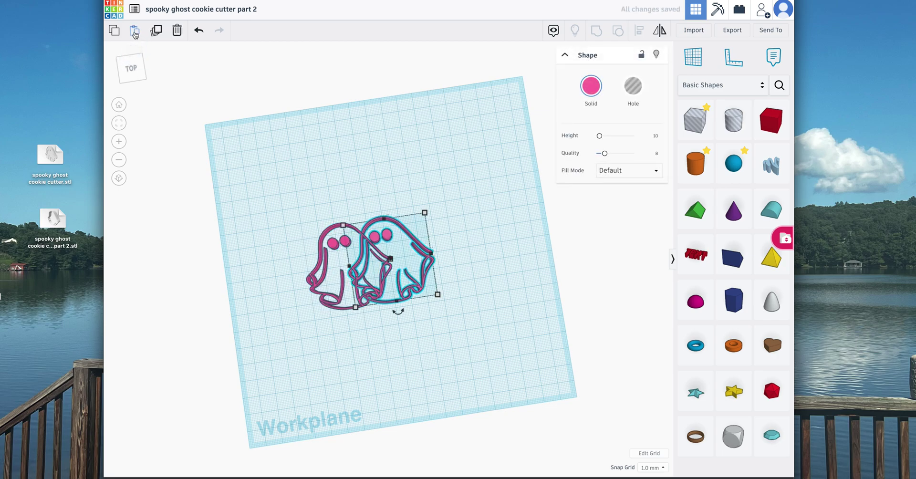
left_click(135, 31)
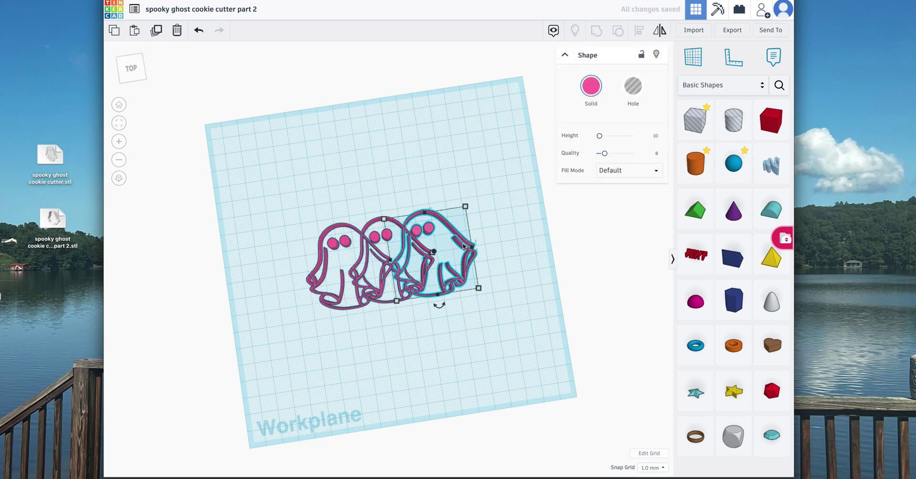
left_click_drag(457, 243, 482, 128)
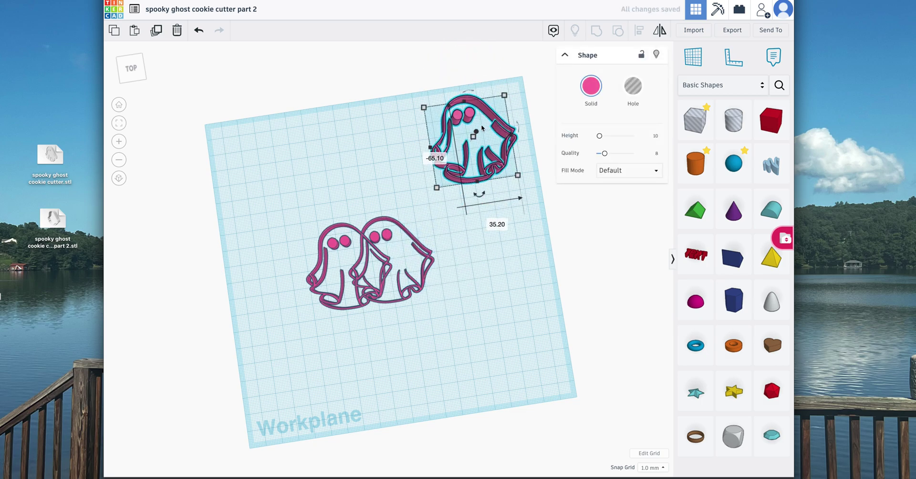
Step: Switch the corner ghost copy's Fill Mode to Silhouette so it becomes solid
left_click(615, 173)
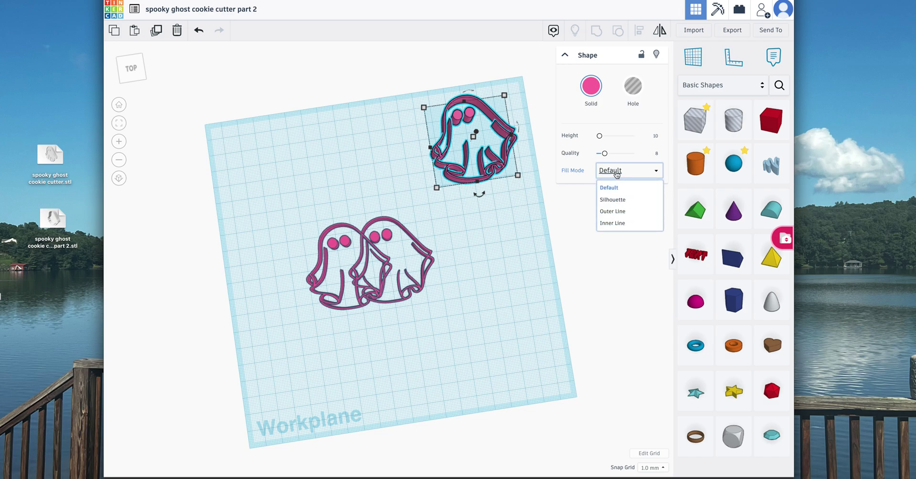
left_click(614, 200)
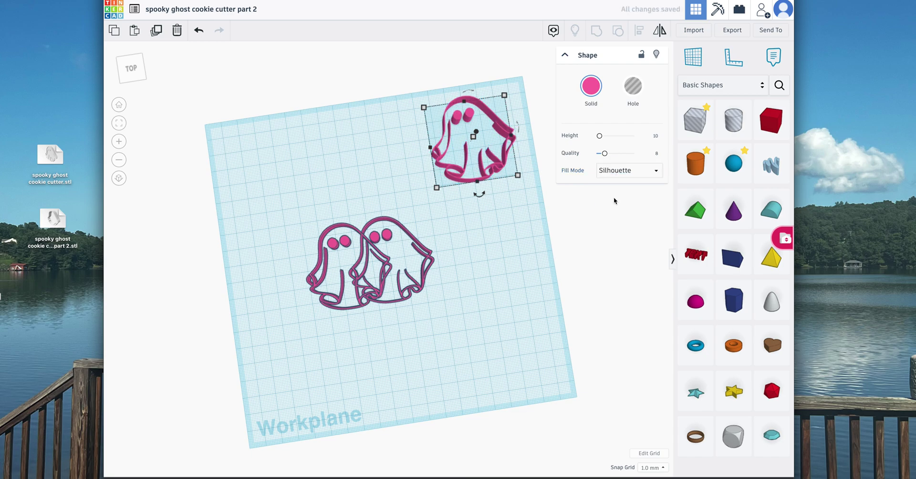
scroll(614, 188, "down", 5)
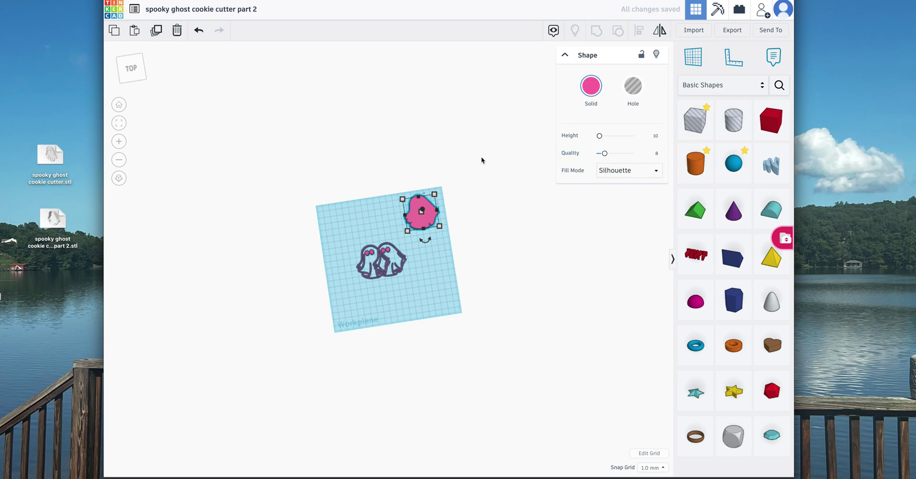
scroll(466, 231, "up", 8)
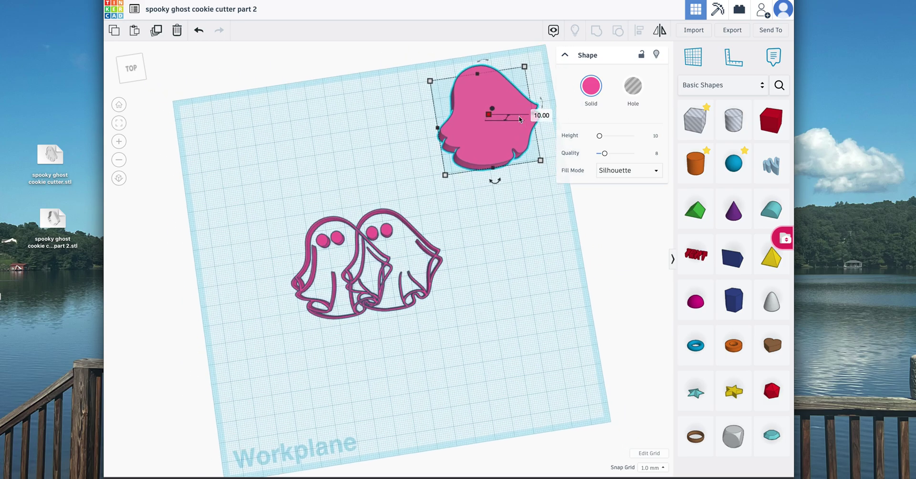
Step: Set the solid silhouette ghost's height to 4 mm
scroll(519, 116, "up", 4)
scroll(518, 116, "down", 5)
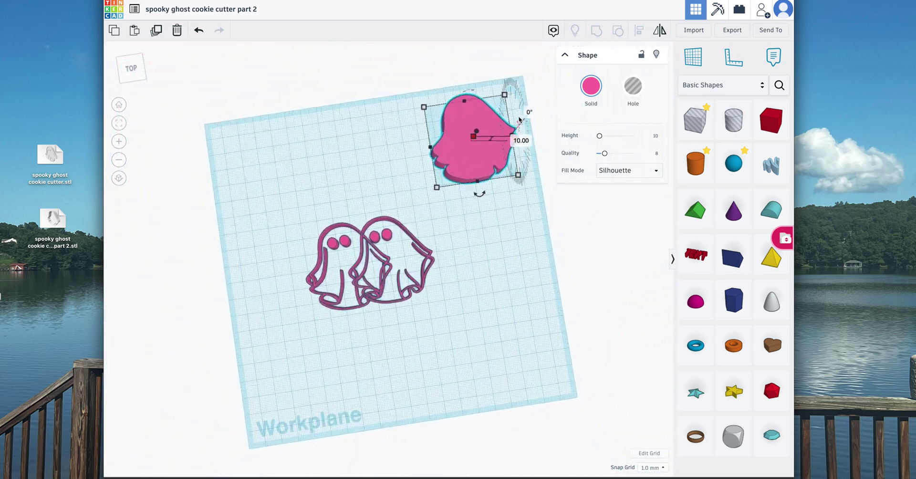
left_click(524, 143)
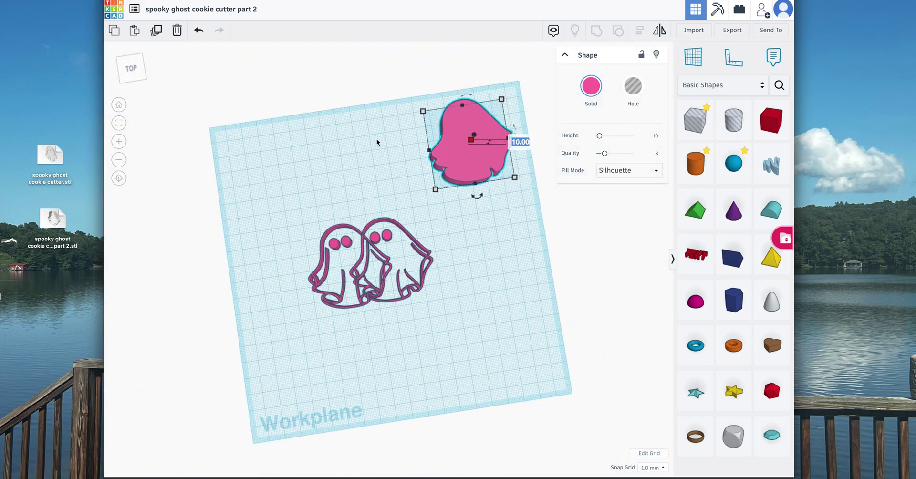
type("4.00")
key("Return")
Step: Move the solid ghost to the upper left and the right outline ghost further right
left_click_drag(466, 165, 293, 183)
left_click_drag(380, 223, 516, 218)
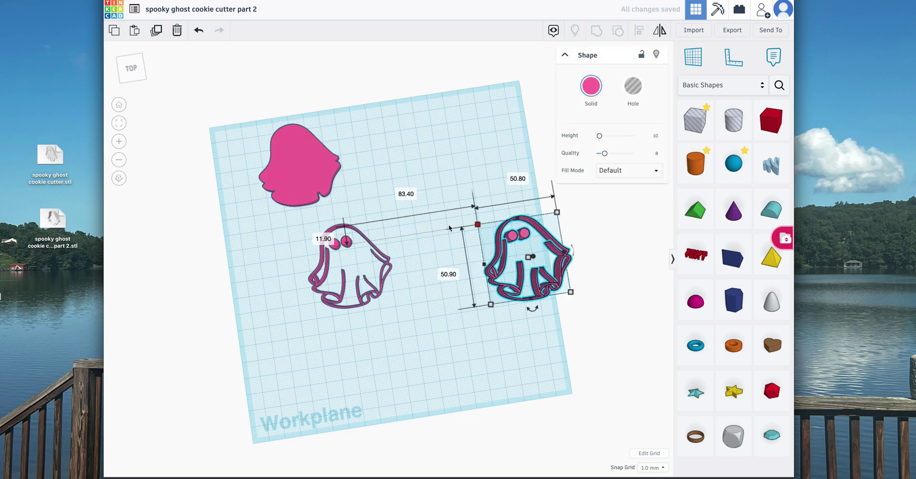
left_click(348, 232)
Step: Shift the left outline ghost up-left and set its height to 5.5 mm
left_click_drag(375, 263, 349, 248)
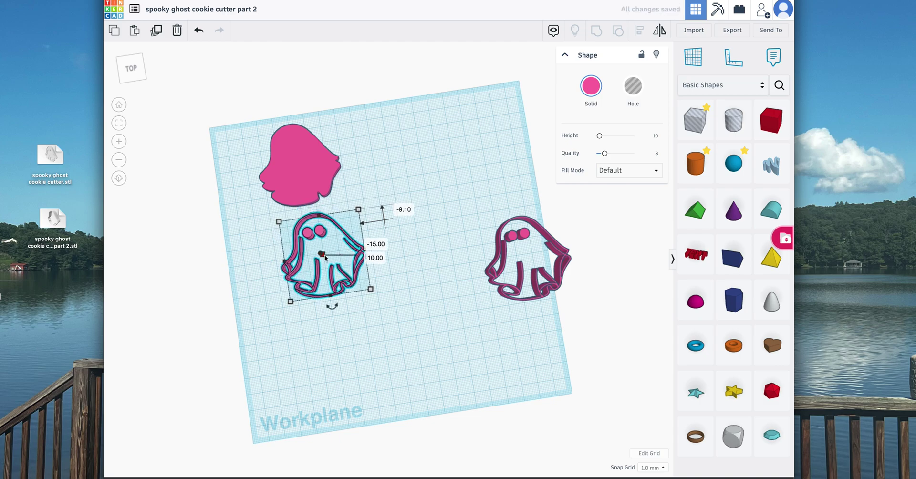
left_click(363, 255)
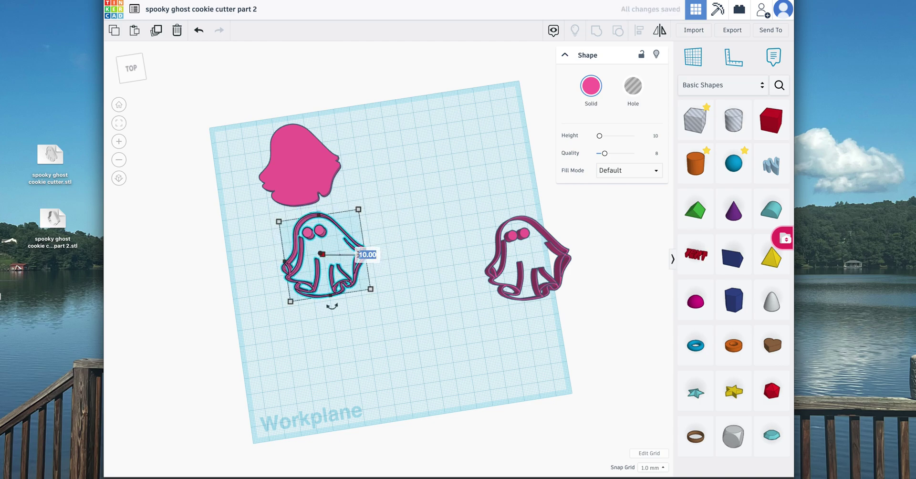
type("5.5")
key("Return")
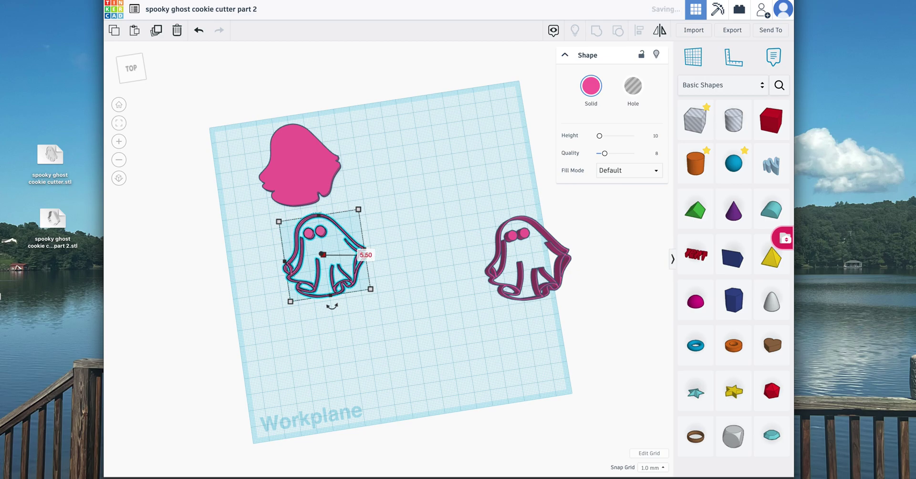
Step: Place the solid ghost inside the left outline ghost
scroll(314, 212, "down", 3)
scroll(314, 213, "up", 8)
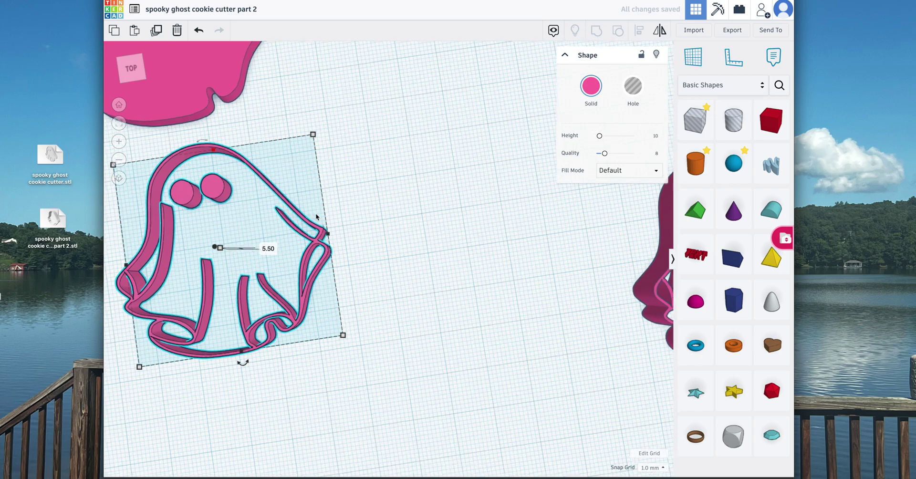
scroll(315, 213, "down", 3)
scroll(296, 211, "up", 2)
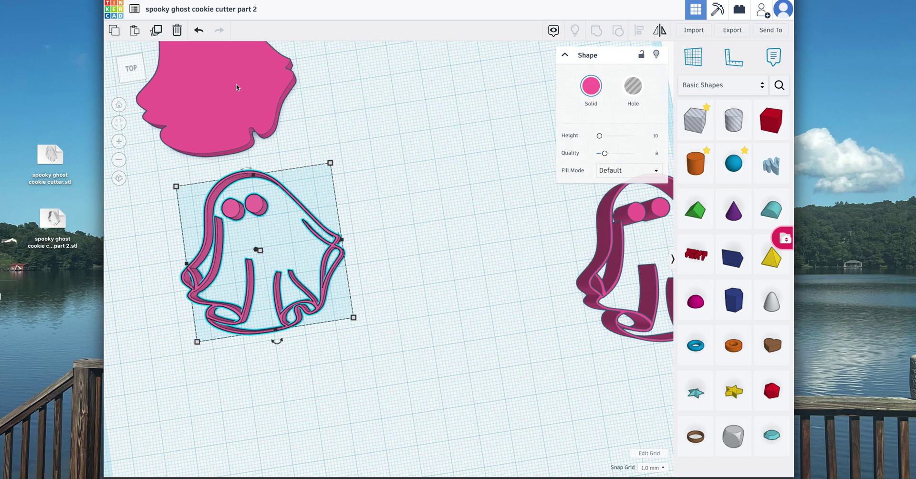
left_click_drag(236, 86, 289, 267)
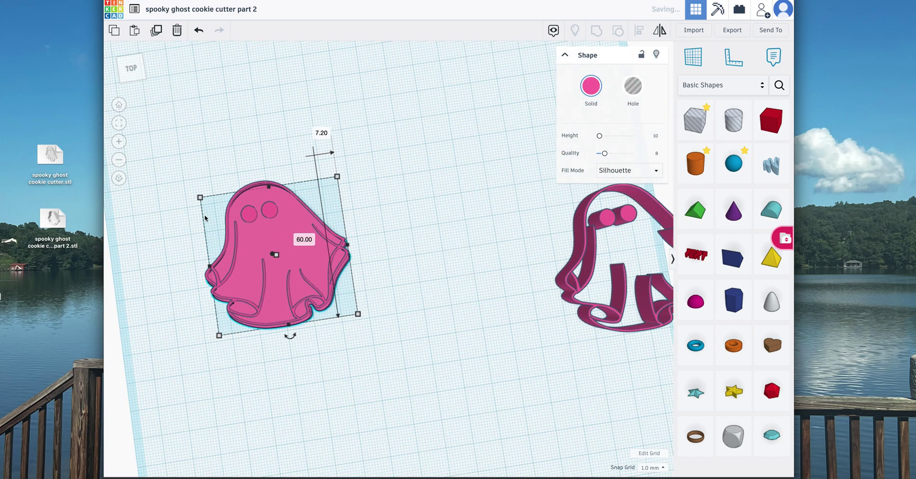
Step: Inspect the pink ghost stamp from an angled front view and nudge it slightly
left_click(131, 62)
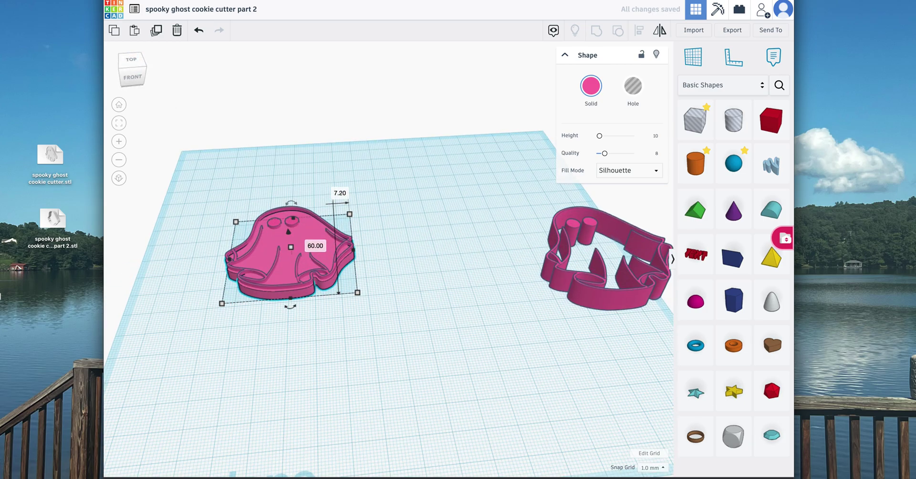
scroll(343, 384, "up", 5)
scroll(257, 323, "up", 4)
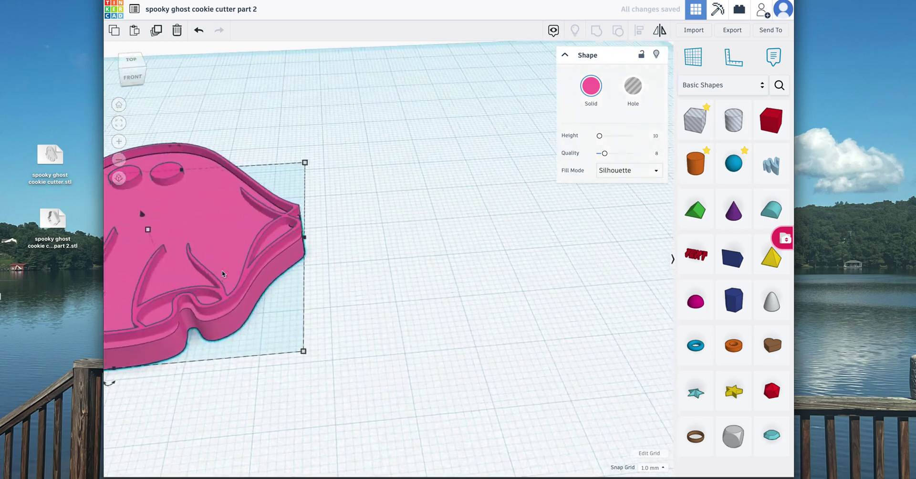
scroll(207, 289, "down", 3)
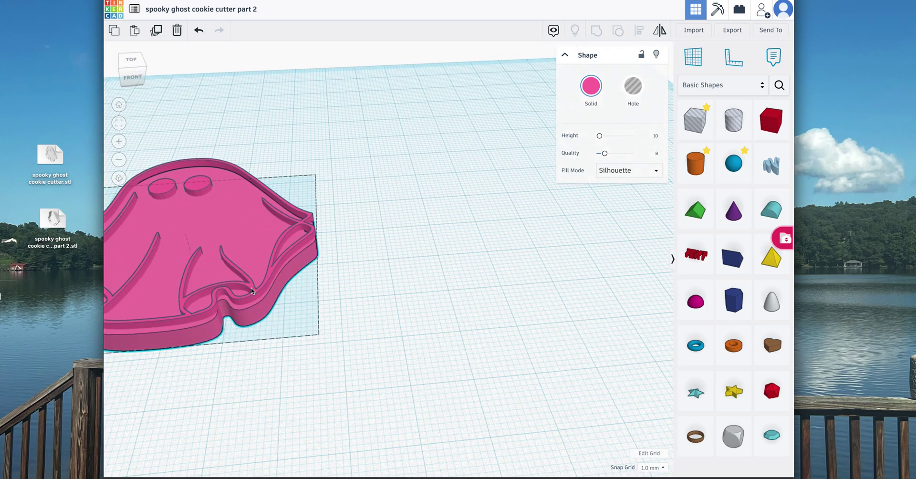
left_click_drag(251, 288, 249, 294)
scroll(249, 292, "down", 5)
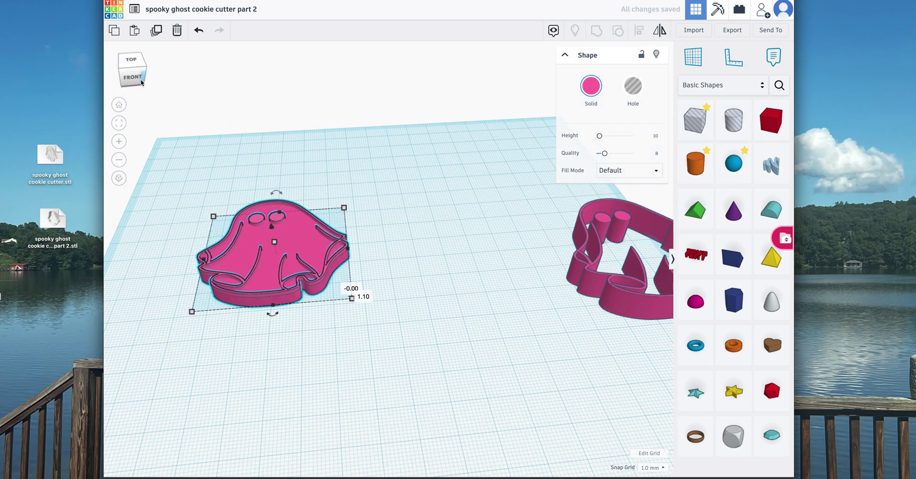
Step: In top view, group both ghost parts and drag the group to the top-left corner
left_click(140, 80)
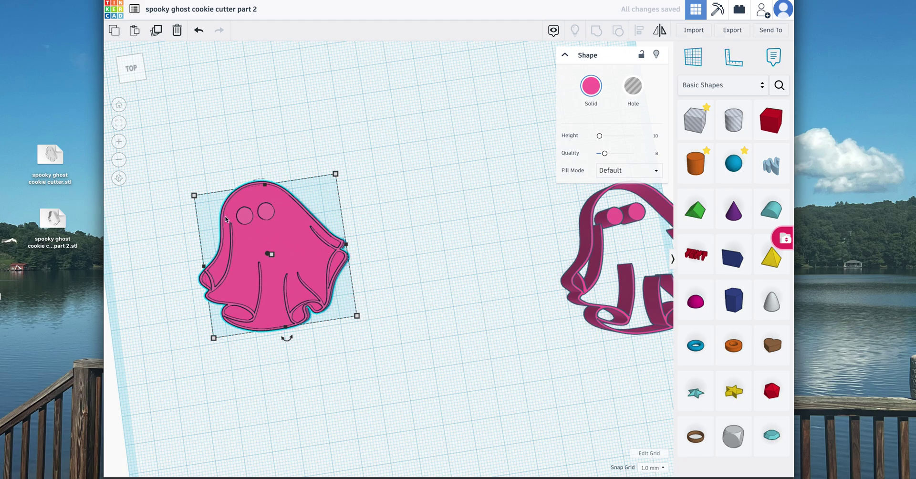
left_click_drag(161, 182, 428, 401)
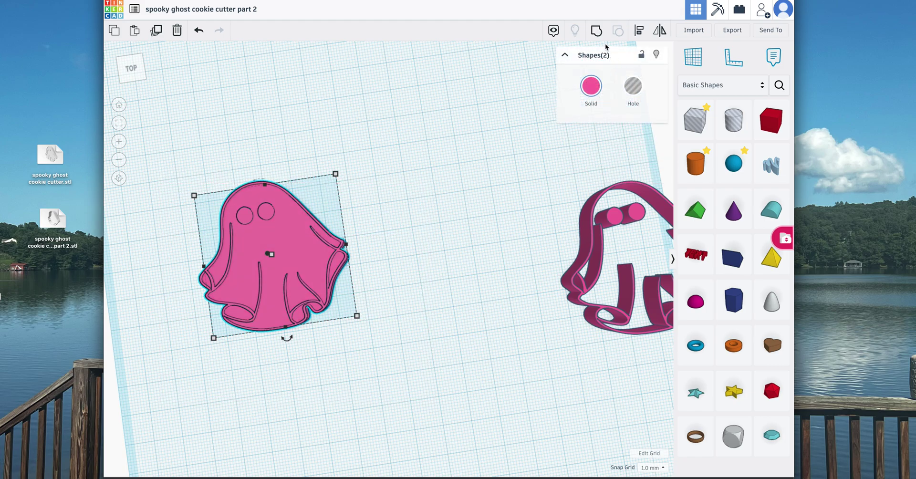
left_click(596, 31)
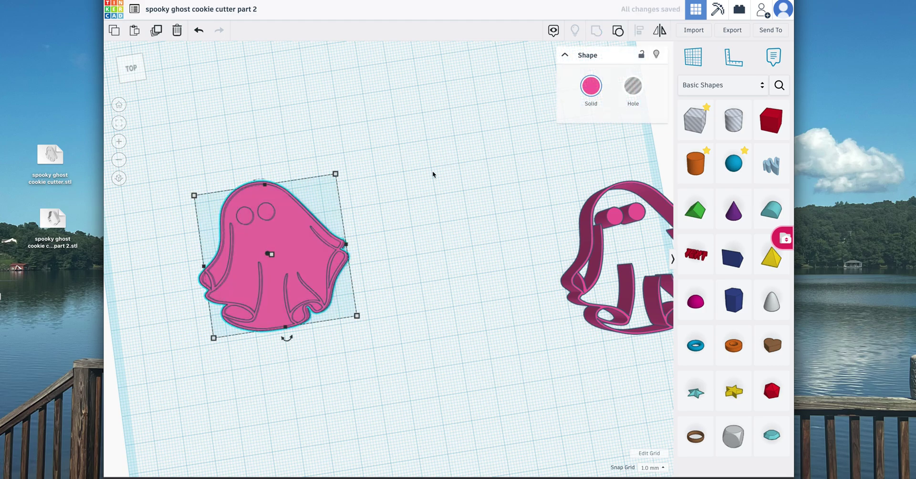
scroll(311, 238, "down", 2)
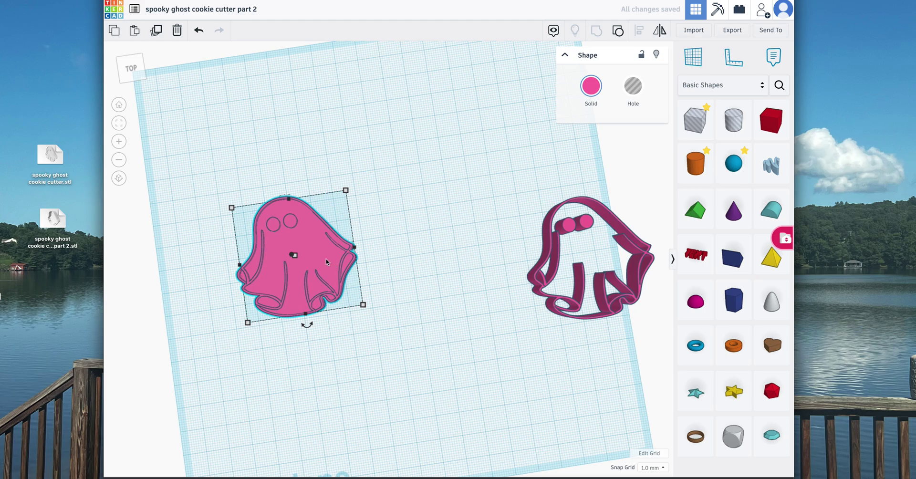
left_click_drag(322, 256, 216, 87)
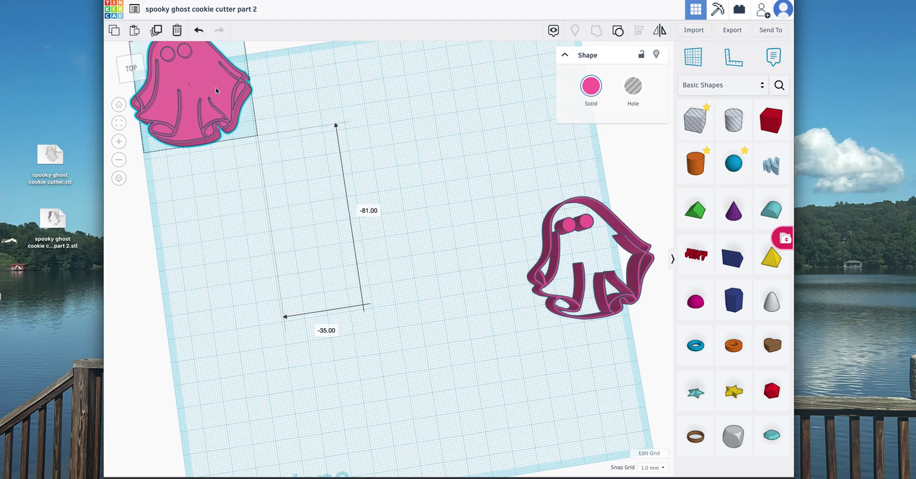
Step: Drag the purple ghost to the centre-left and set its Fill Mode to Outer Line
scroll(570, 229, "down", 2)
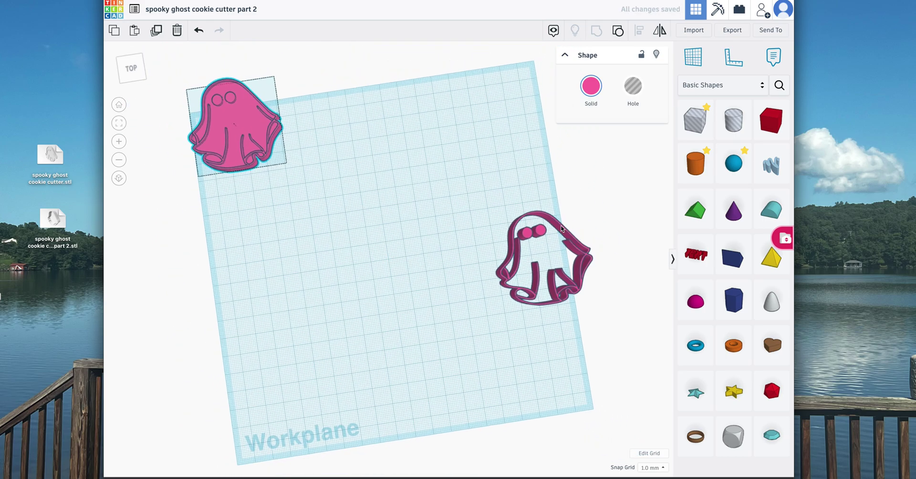
left_click_drag(529, 235, 547, 228)
scroll(547, 228, "up", 4)
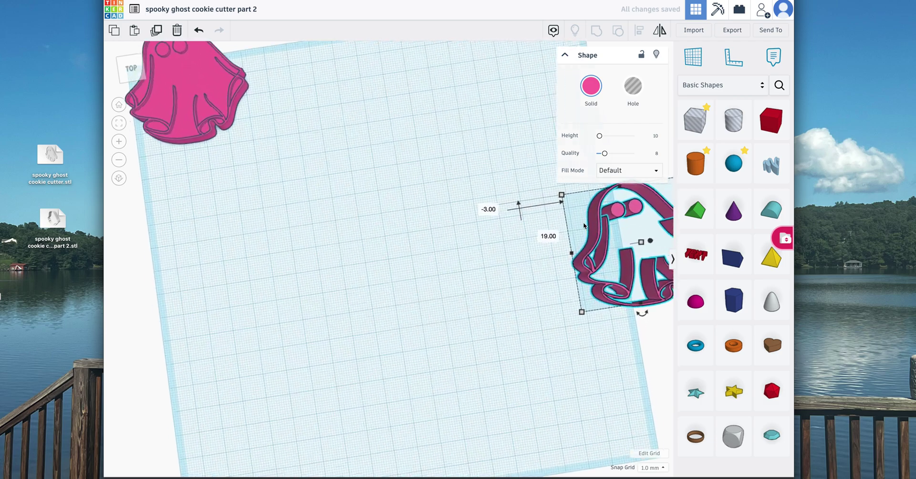
left_click_drag(633, 215, 317, 231)
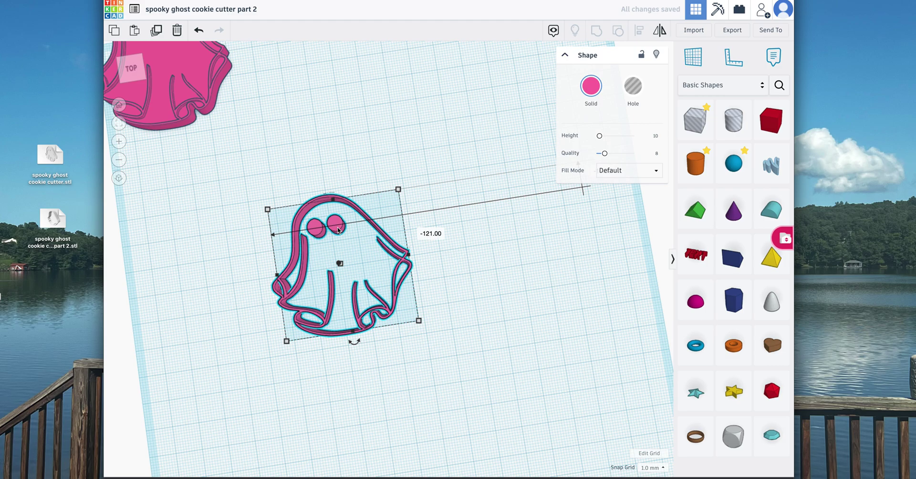
left_click(632, 173)
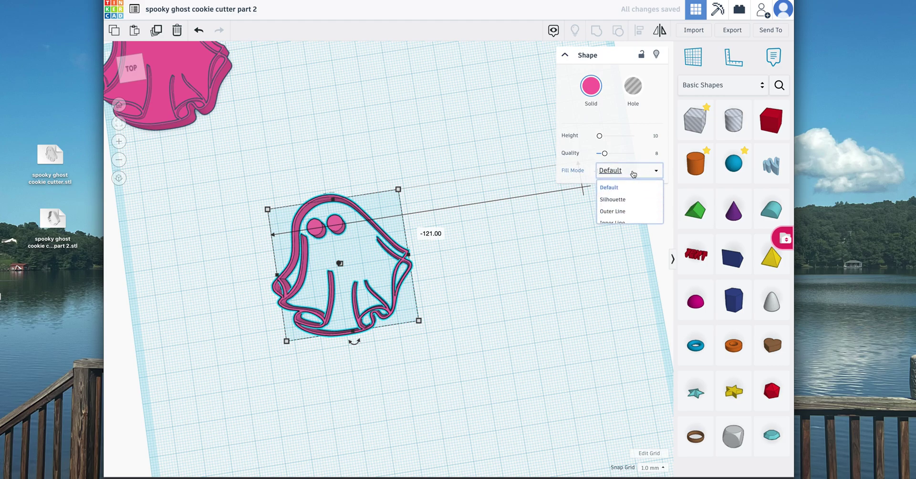
left_click(633, 211)
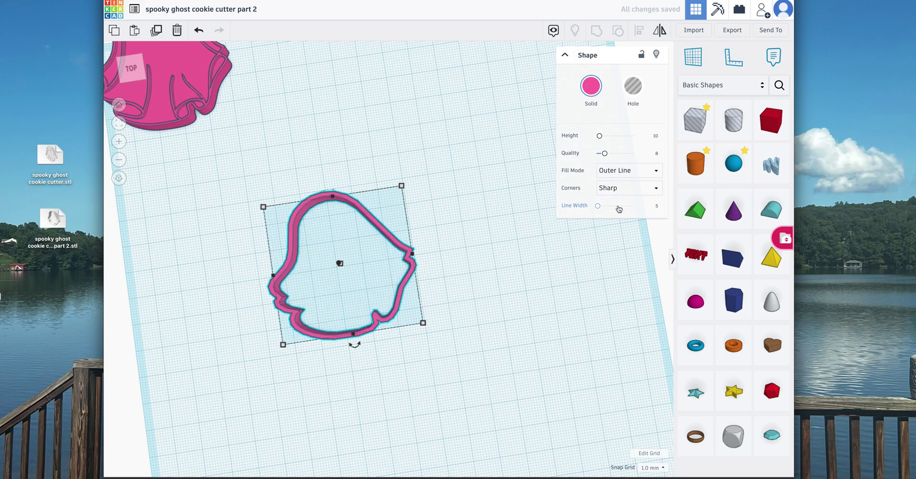
Step: Give the outline a line width of 8 and height 12.5, then move the stamp onto it
left_click(657, 208)
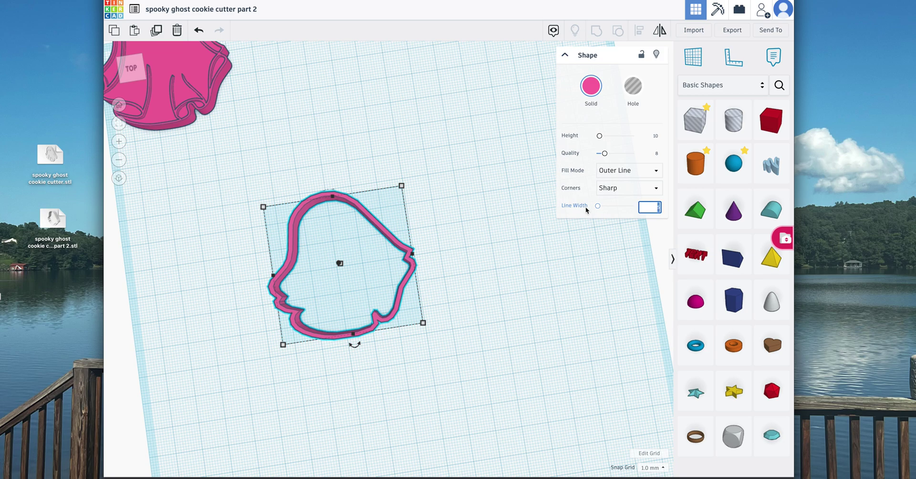
type("8")
key("Return")
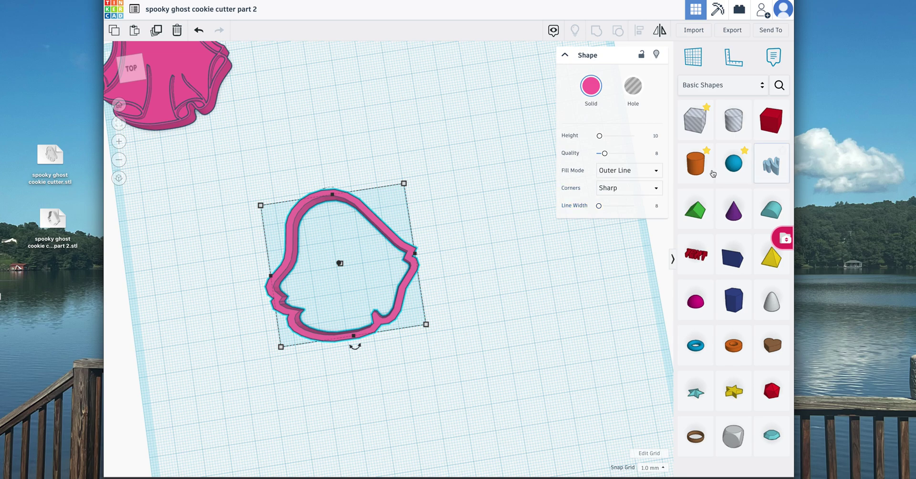
left_click(656, 137)
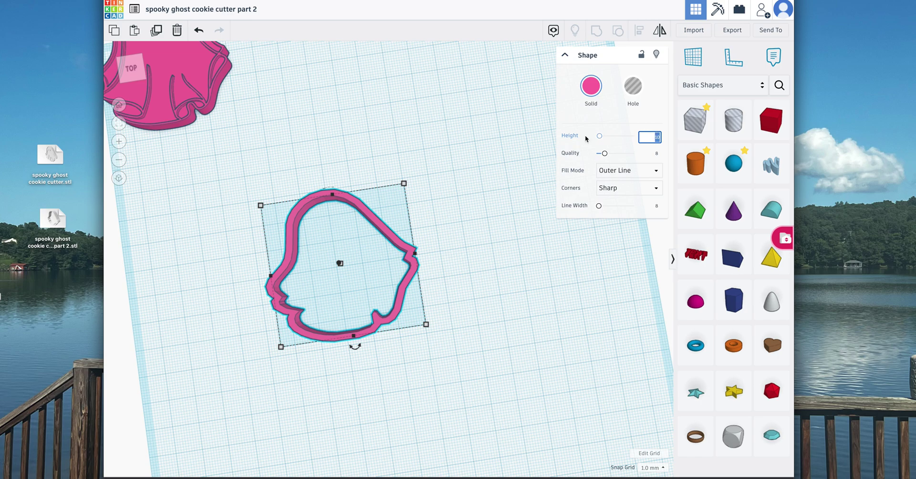
type("12.5")
key("Return")
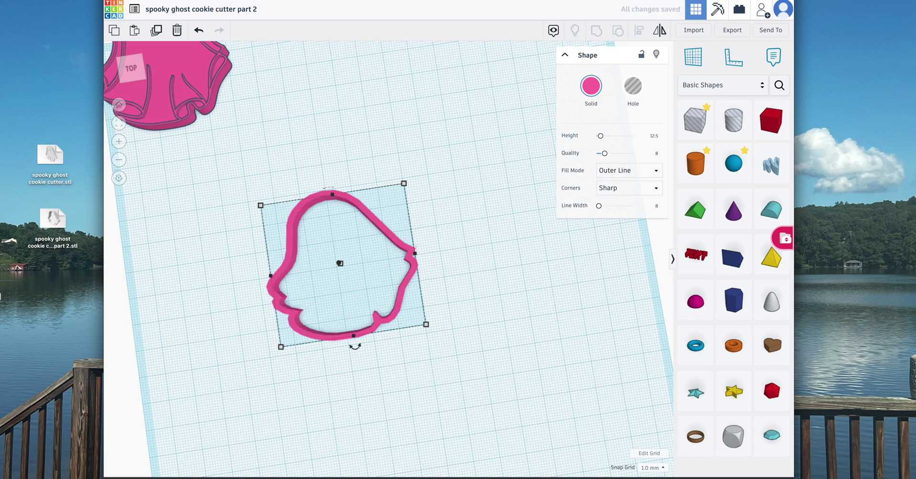
left_click_drag(184, 98, 365, 302)
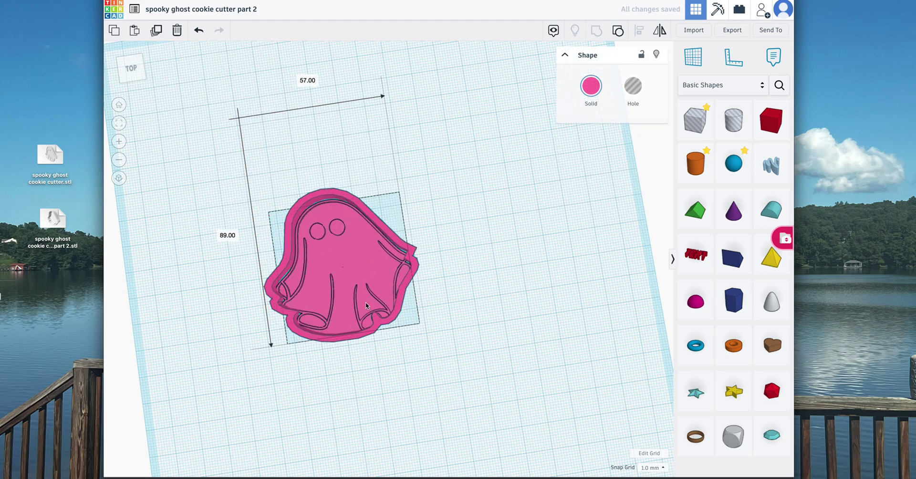
Step: Move the outline cutter aside, then centre the ghost stamp inside it
left_click(133, 60)
left_click_drag(134, 59, 296, 164)
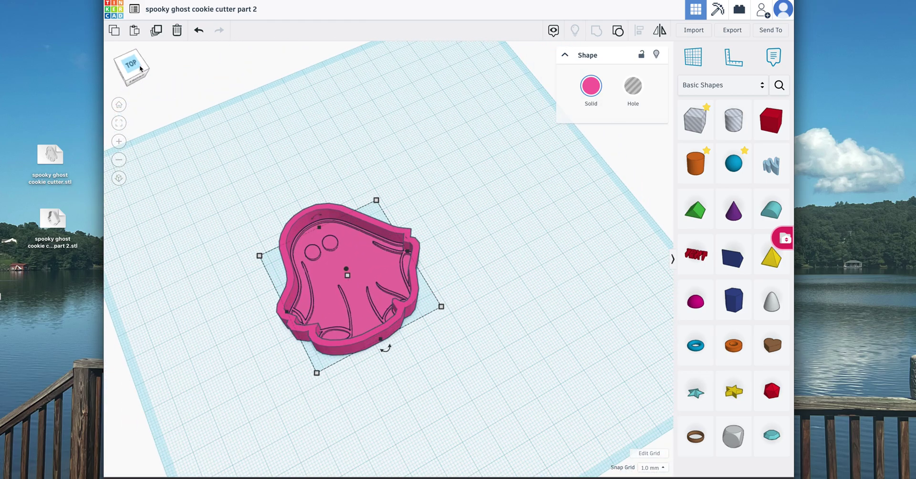
left_click(131, 63)
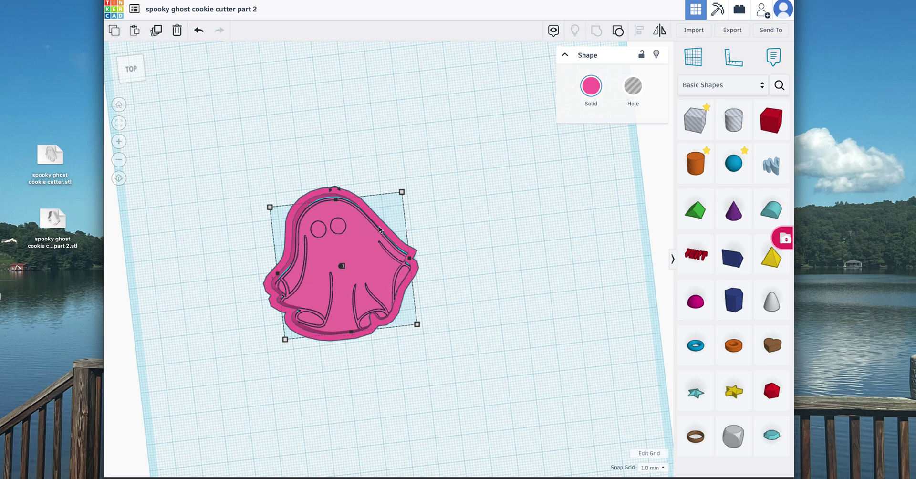
left_click_drag(383, 231, 516, 228)
left_click_drag(354, 267, 482, 262)
left_click_drag(133, 73, 129, 69)
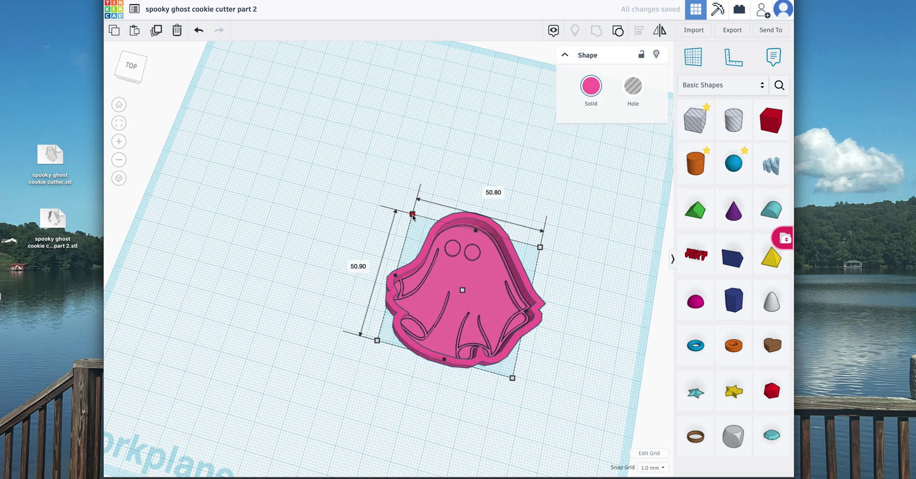
Step: Change the ghost stamp's length and width from 50.90 and 50.80 to 50.70 mm
left_click(351, 263)
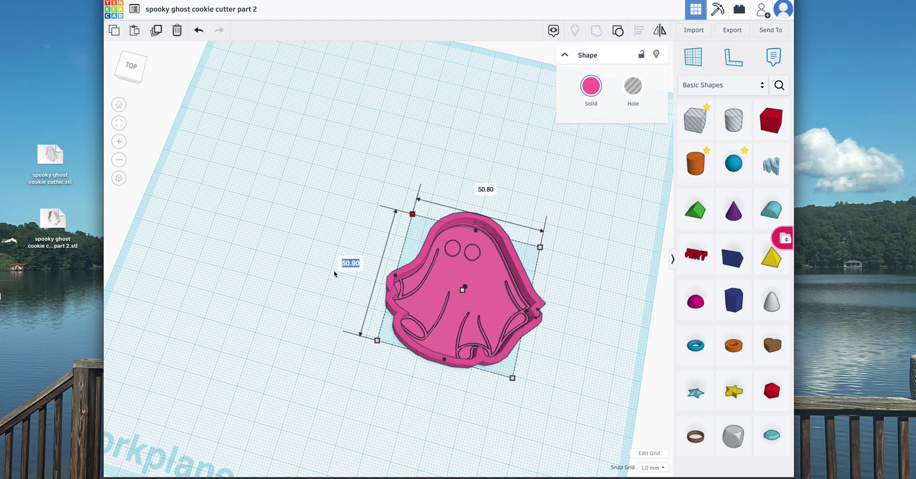
type("50.70")
key("Return")
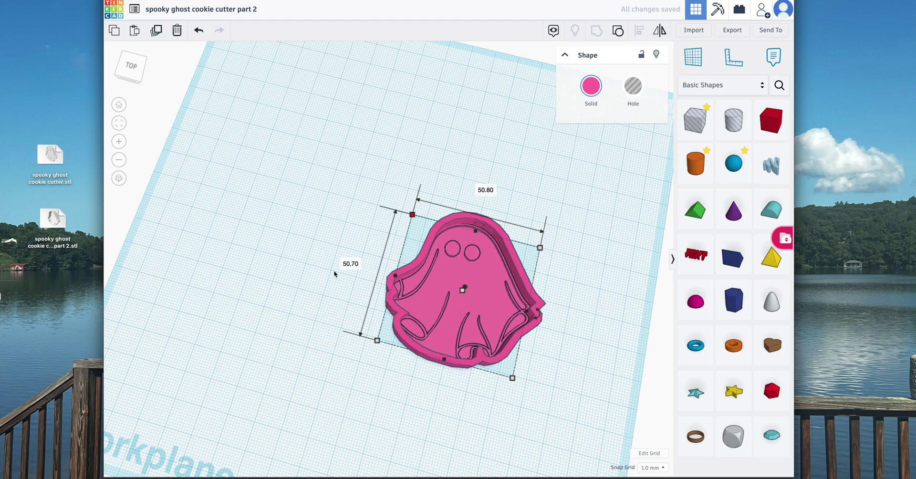
left_click(492, 191)
type("50.70")
key("Return")
left_click_drag(131, 79, 120, 81)
Step: Return to the top-down view and nudge the ghost stamp up one grid step
scroll(399, 391, "up", 10)
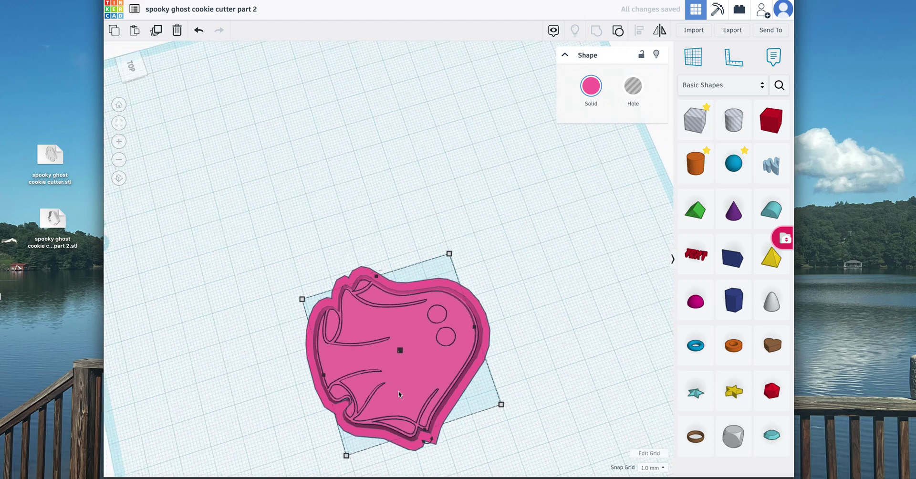
scroll(399, 389, "down", 5)
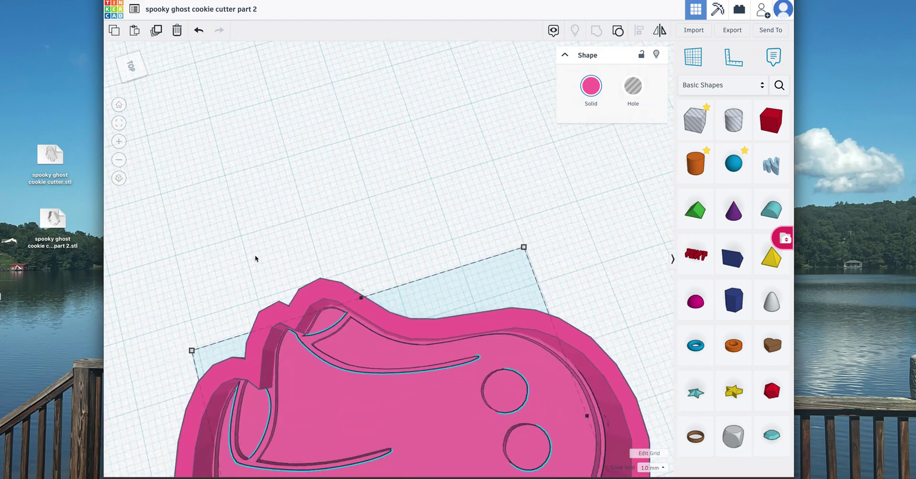
left_click(134, 65)
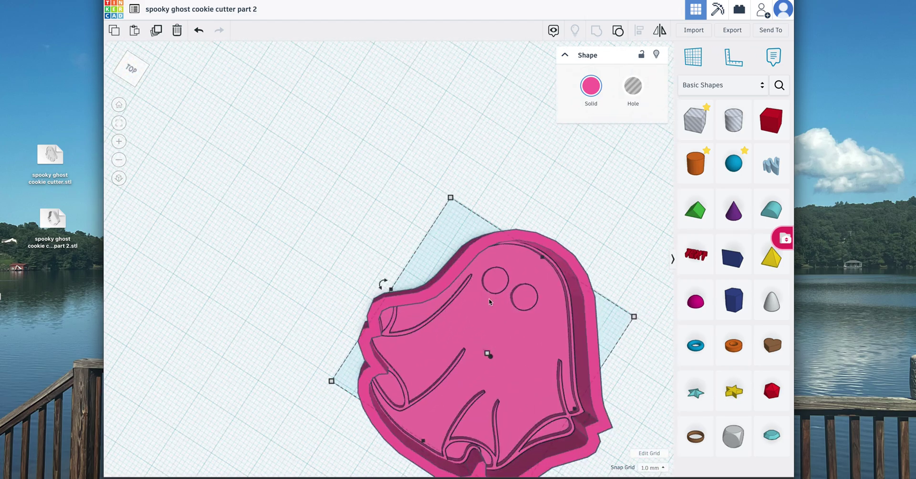
key("Up")
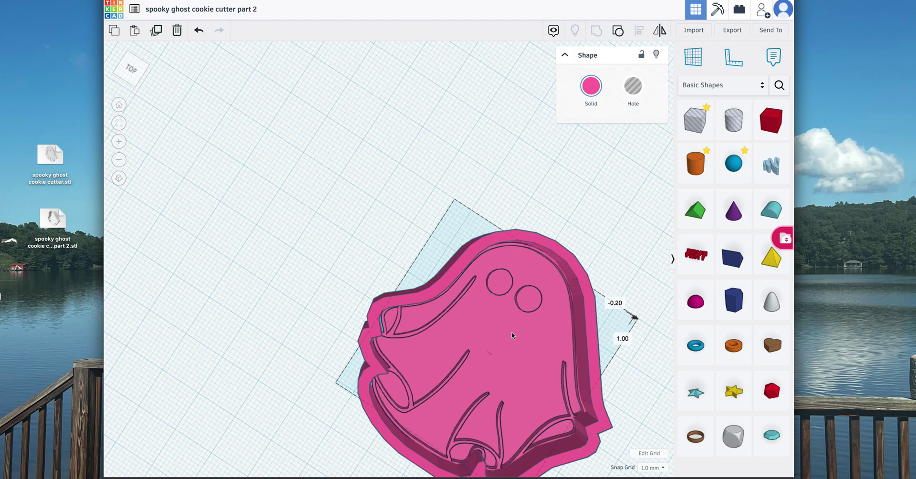
left_click(134, 71)
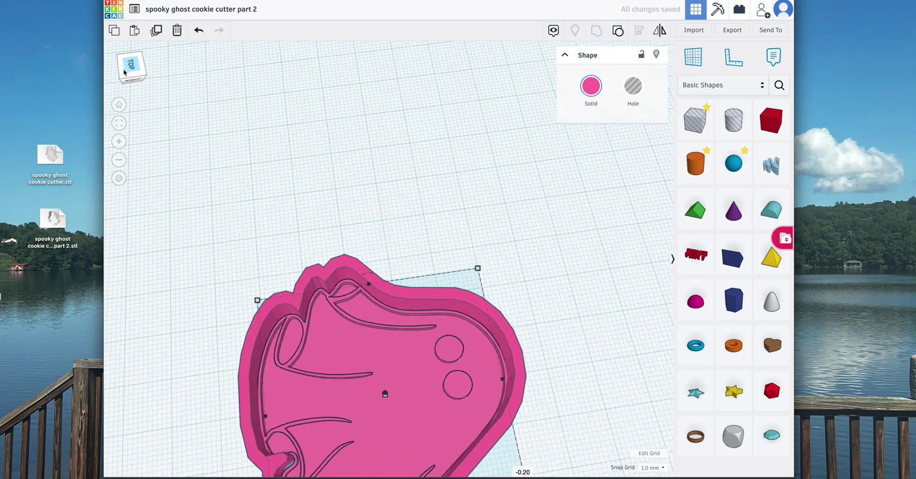
left_click_drag(120, 73, 137, 78)
left_click(119, 125)
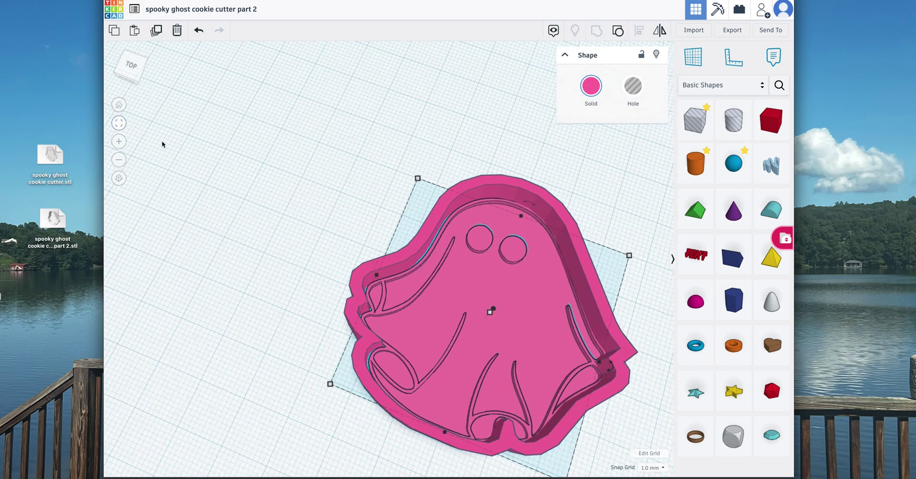
left_click(136, 70)
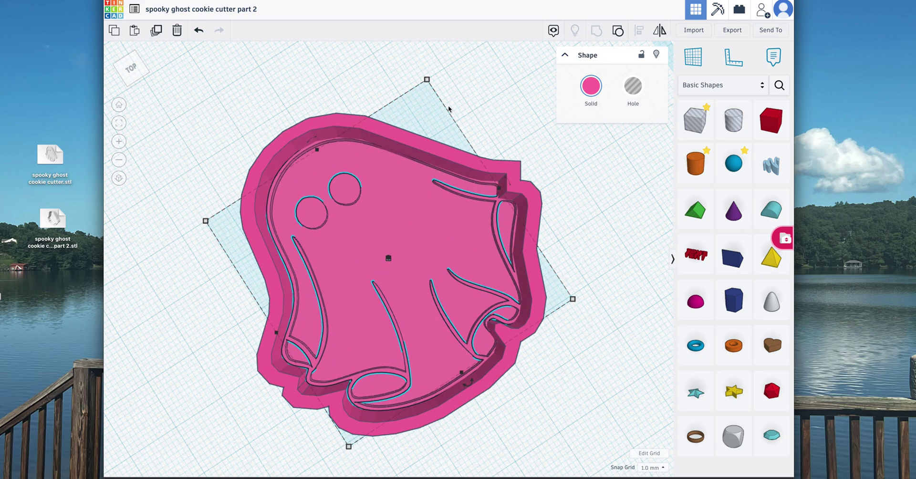
Step: Shrink the ghost's width from 50.70 to 49.70 and nudge it slightly right inside the cutter
left_click_drag(423, 83, 418, 85)
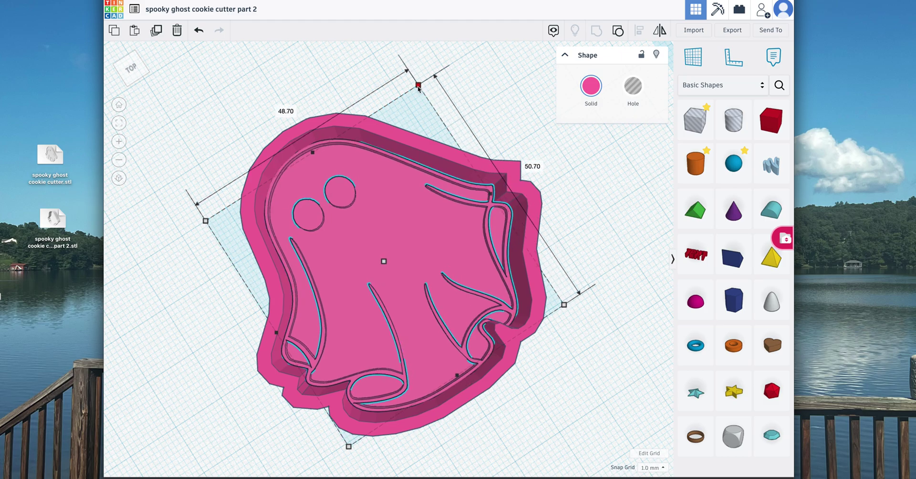
left_click(136, 67)
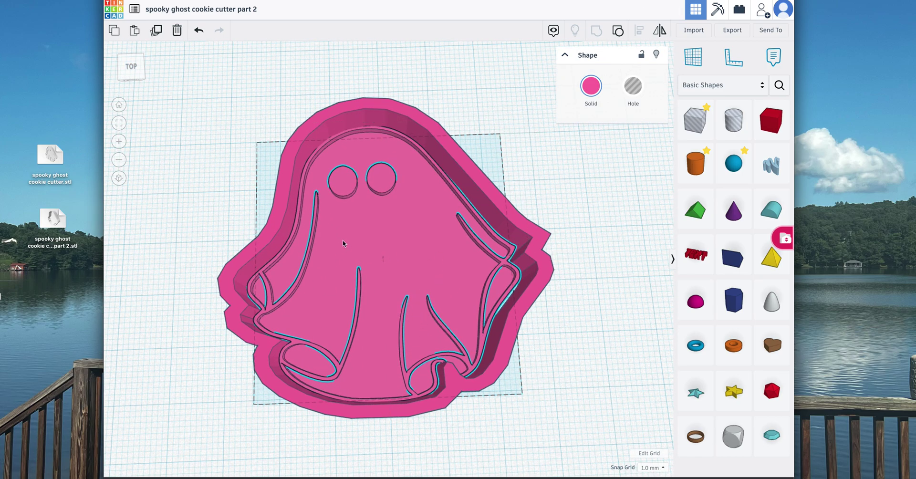
left_click_drag(342, 239, 347, 245)
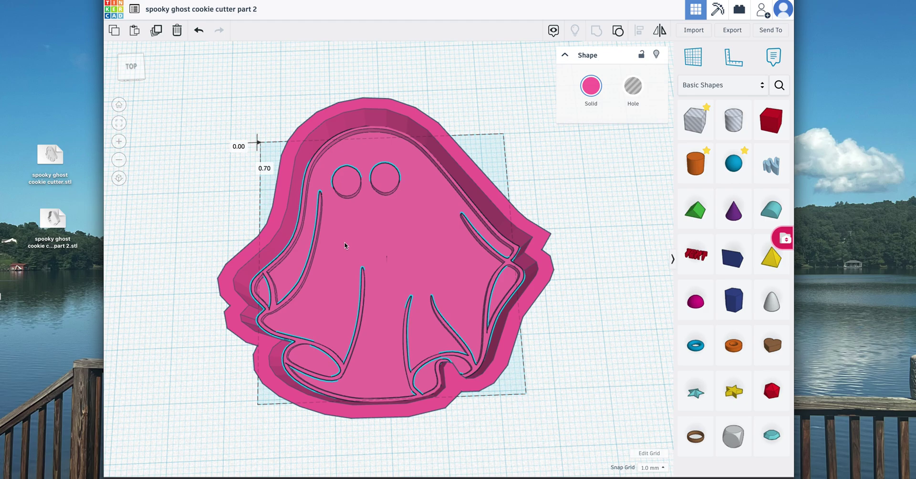
Step: Orbit and zoom the view to check the ghost sits clear of the cutter wall
mouse_move(132, 67)
left_mouse_down()
mouse_move(147, 67)
mouse_move(138, 71)
left_mouse_up()
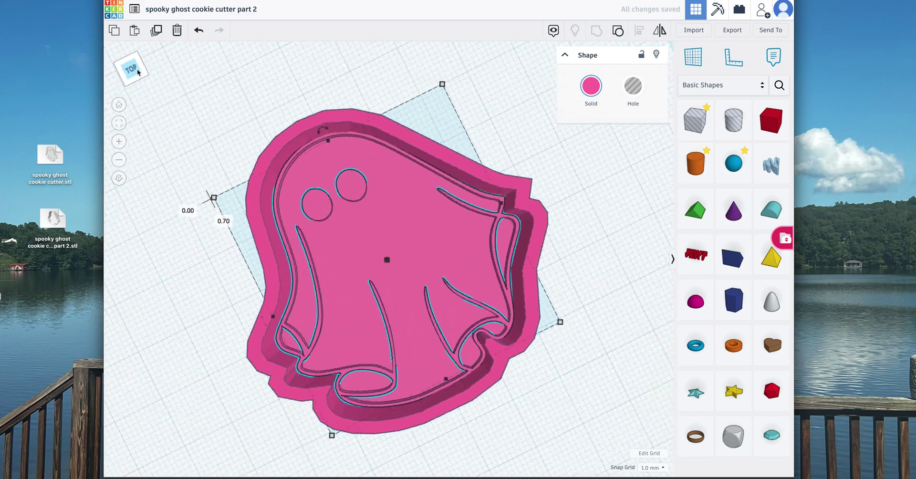
left_click(137, 70)
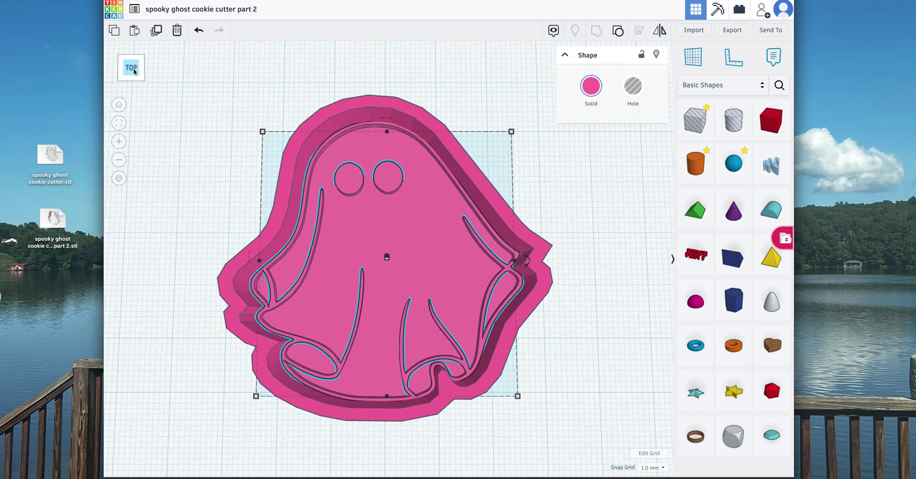
left_click_drag(134, 71, 131, 77)
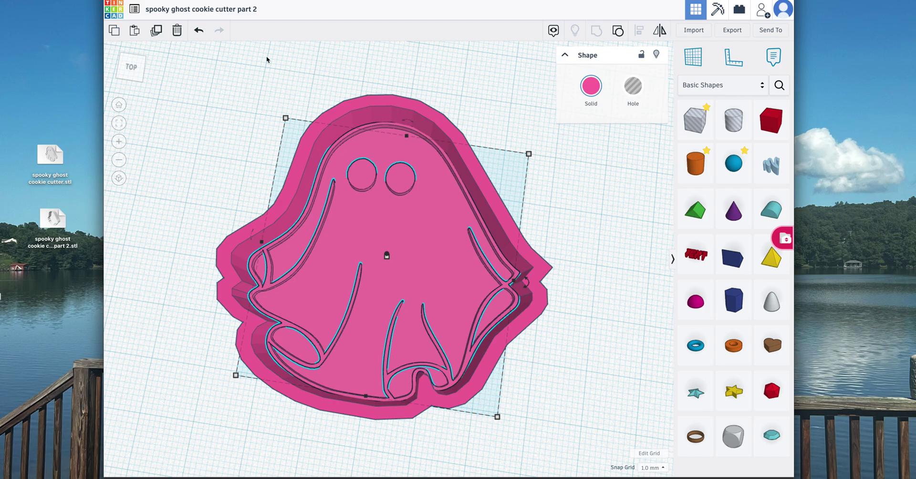
scroll(374, 165, "down", 3)
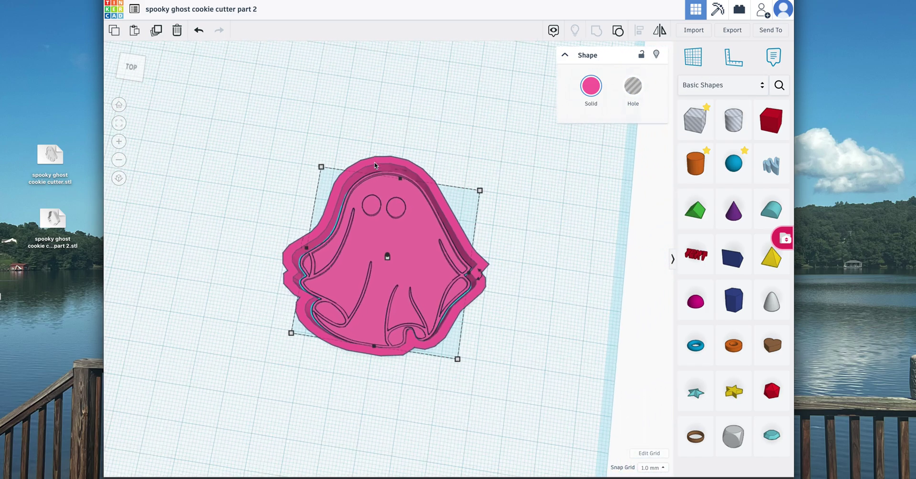
scroll(375, 165, "down", 2)
scroll(282, 101, "up", 5)
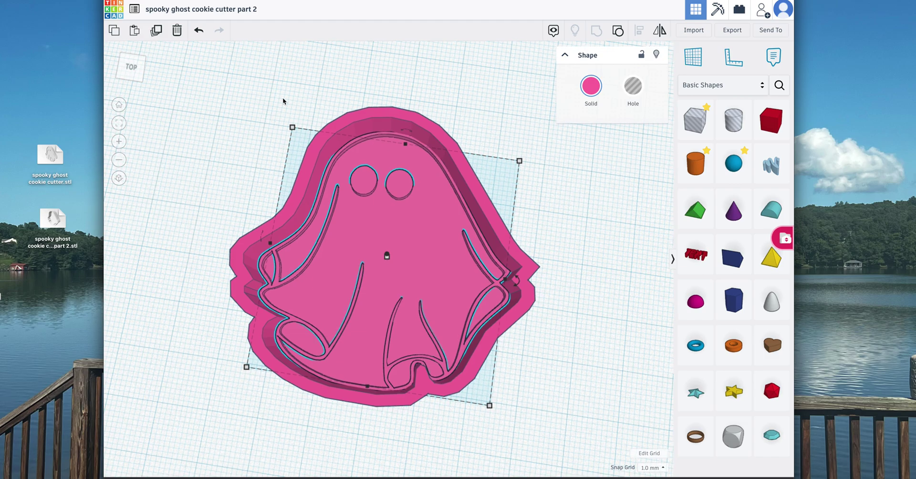
Step: Pull the cookie cutter shell up-left, away from the ghost stamp
left_click(515, 248)
left_click_drag(514, 248, 210, 67)
scroll(210, 68, "down", 4)
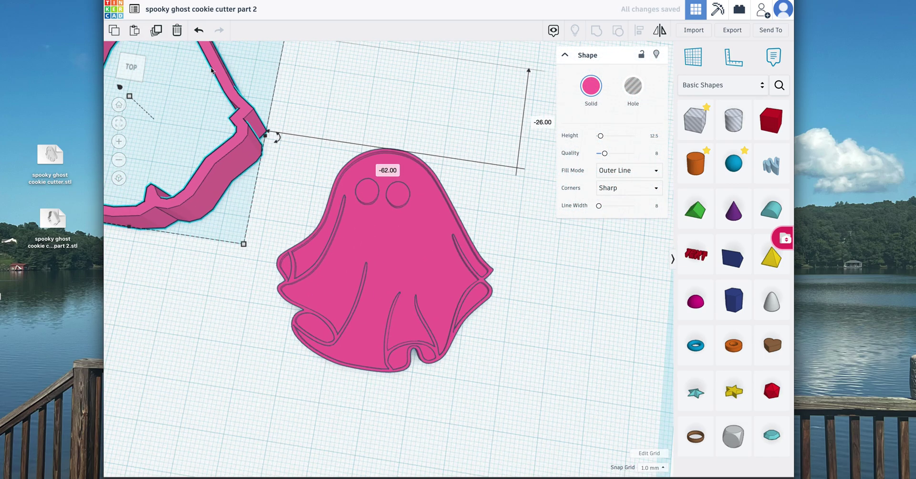
scroll(343, 206, "down", 3)
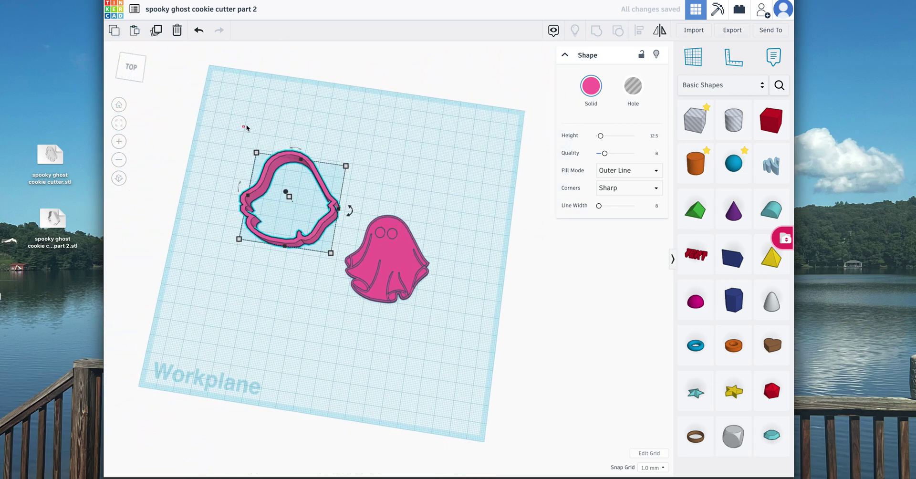
Step: Copy the cutter shell, then delete both shell copies so only the ghost remains
left_click_drag(243, 126, 346, 257)
left_click(134, 30)
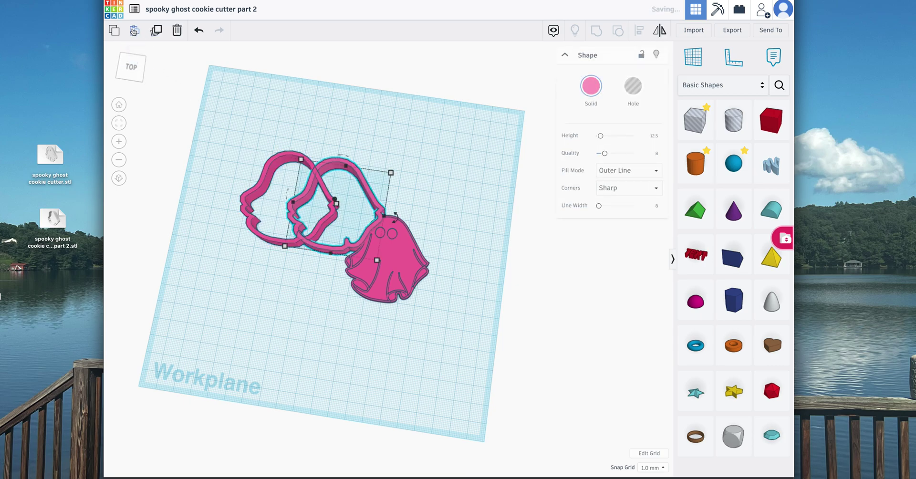
left_click(278, 156)
key("Delete")
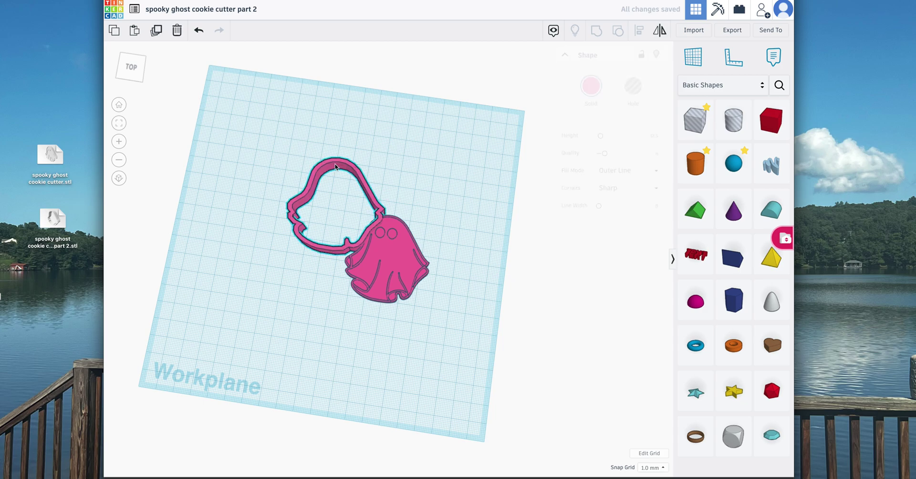
left_click(336, 164)
key("Delete")
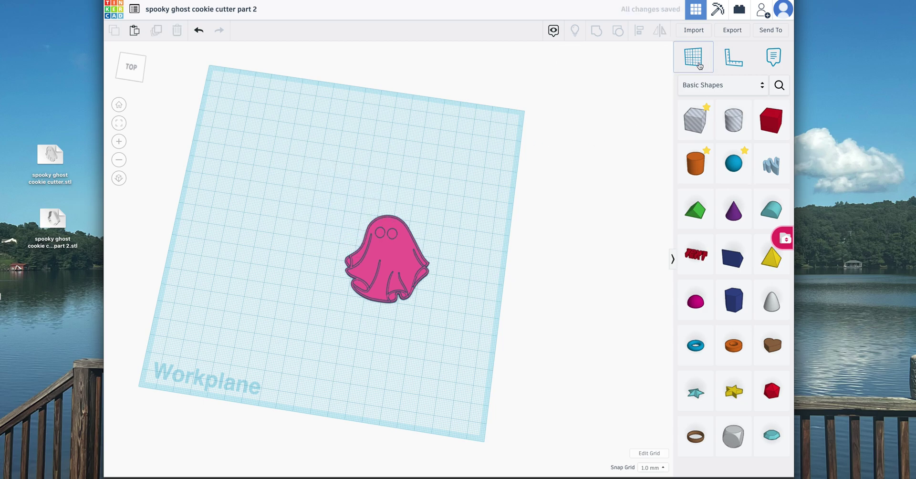
Step: Export the lone ghost stamp as an .STL file to the Desktop
left_click(732, 30)
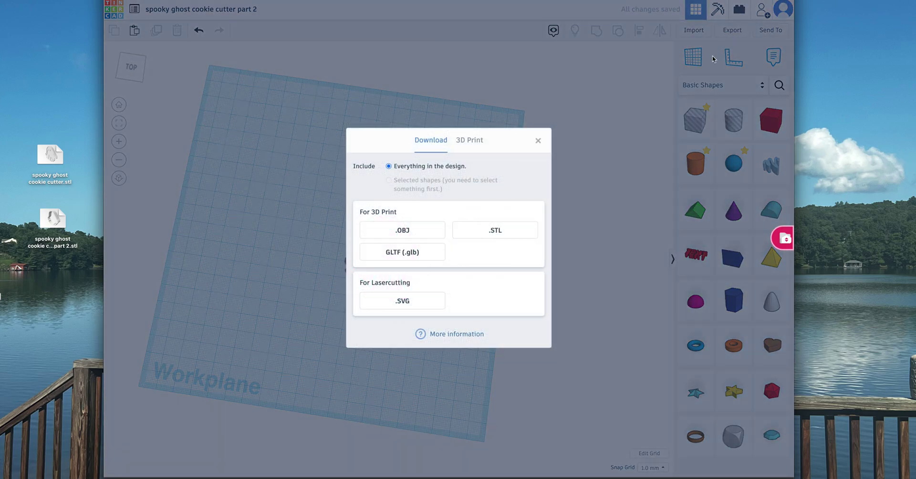
left_click(483, 231)
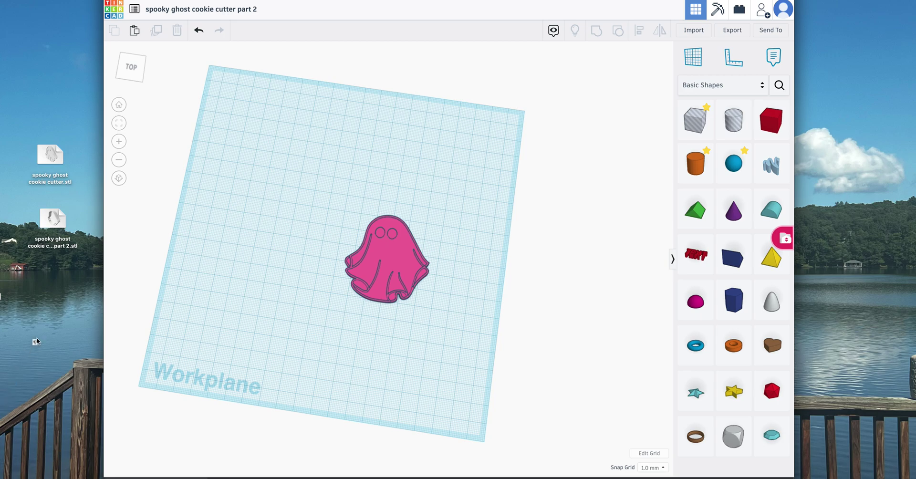
scroll(417, 152, "down", 3)
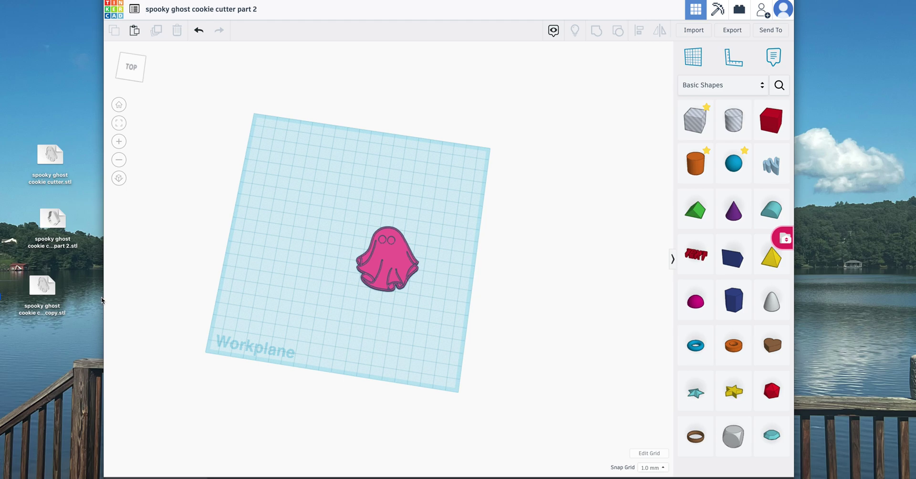
Step: Delete the ghost stamp and paste the cookie cutter shell back onto the workplane
left_click(393, 268)
scroll(393, 267, "down", 3)
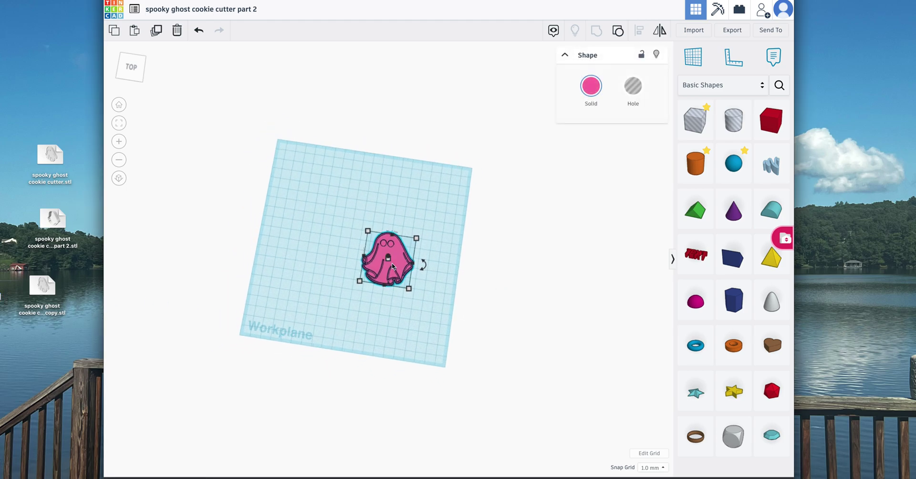
key("Delete")
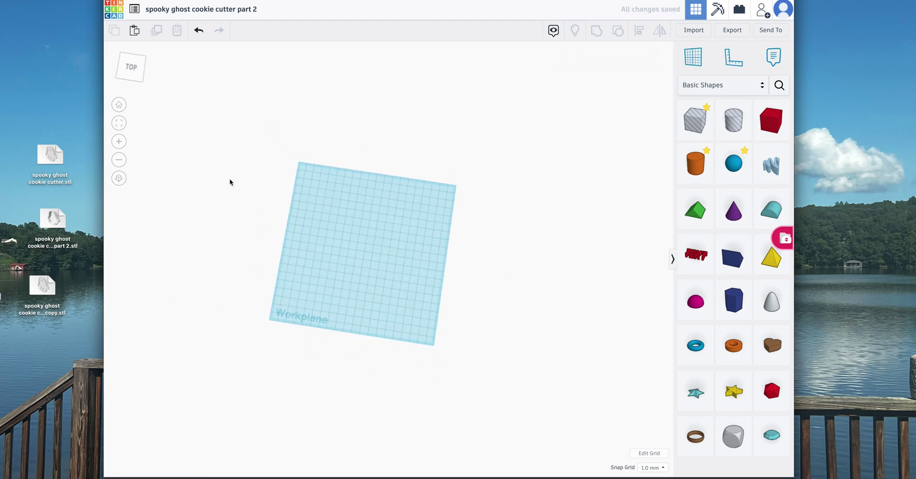
left_click(135, 30)
scroll(398, 219, "up", 5)
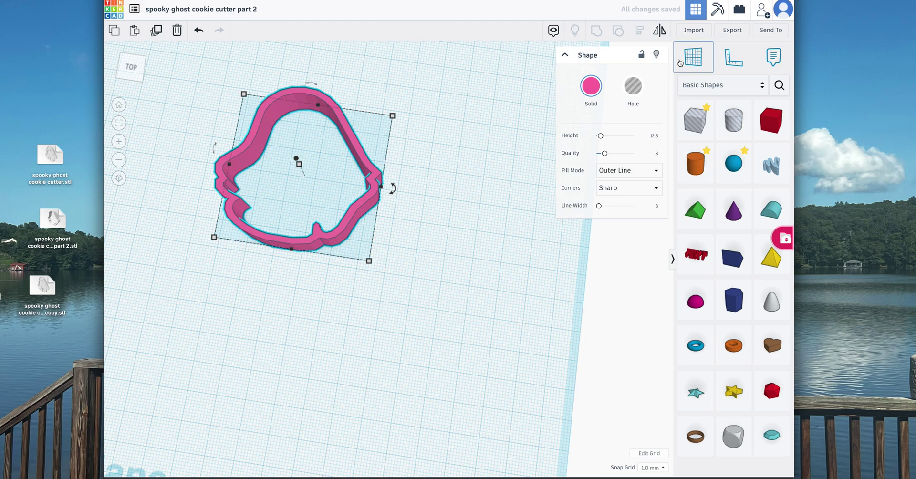
Step: Export the cutter as a second .STL, keeping both files, and hide the browser
left_click(736, 31)
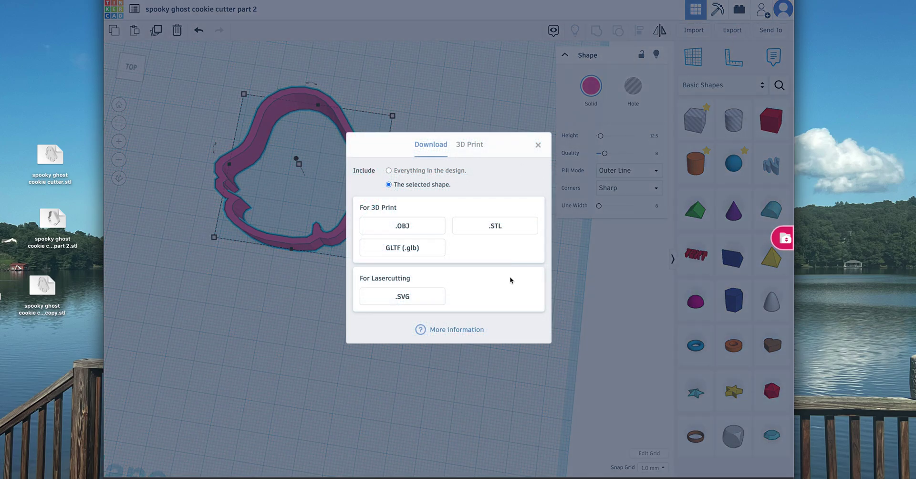
left_click(485, 225)
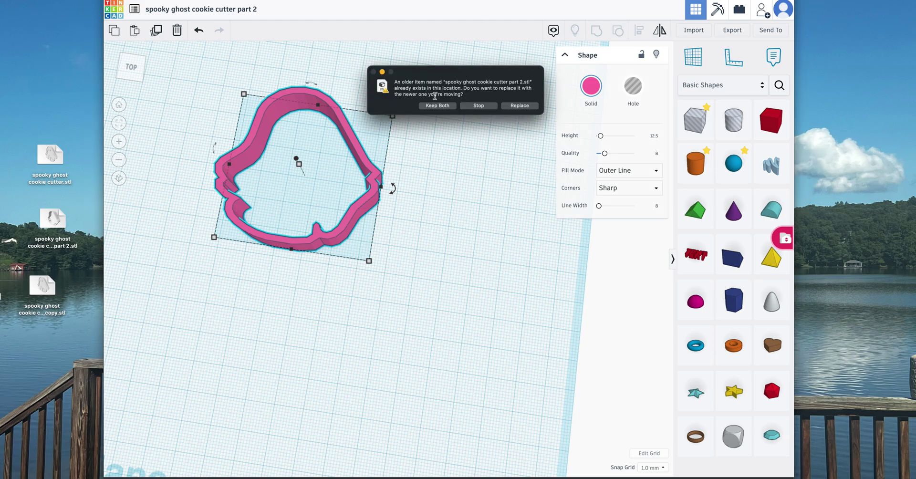
left_click(436, 109)
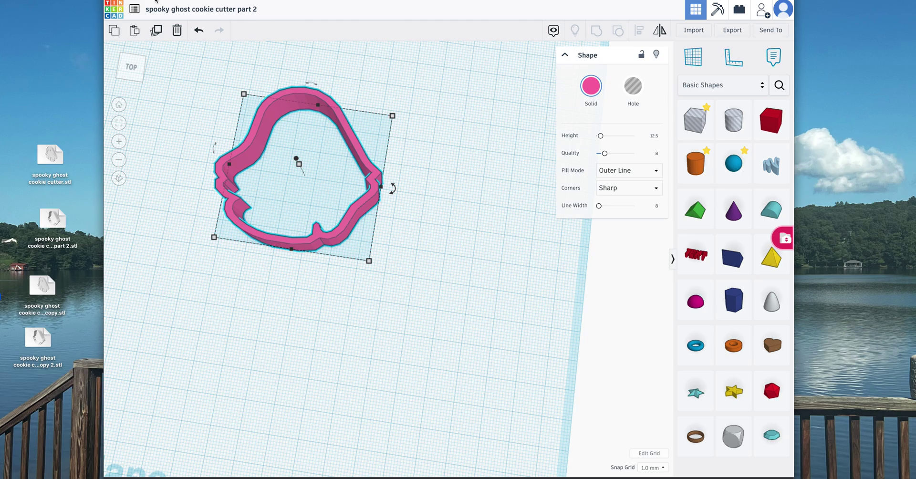
key("super+h")
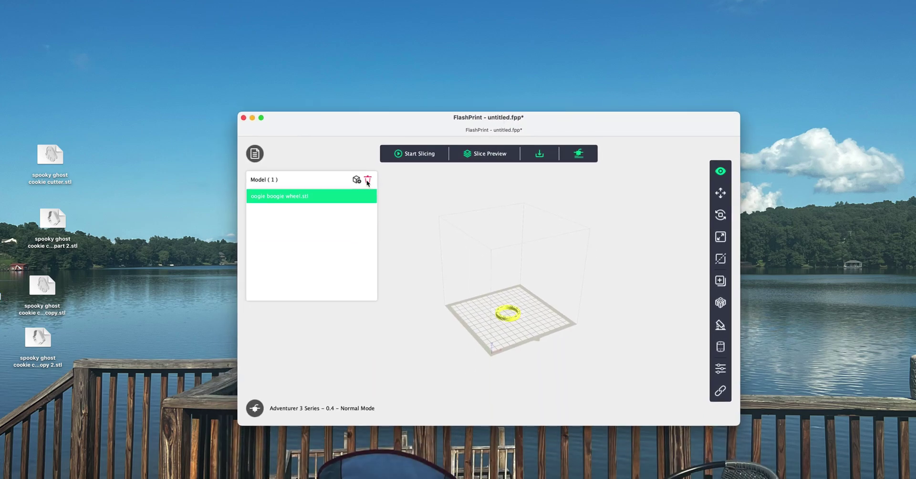
Step: Swap oogie boogie wheel.stl for spooky ghost cookie cutter part 2.stl on the build plate
left_click(368, 181)
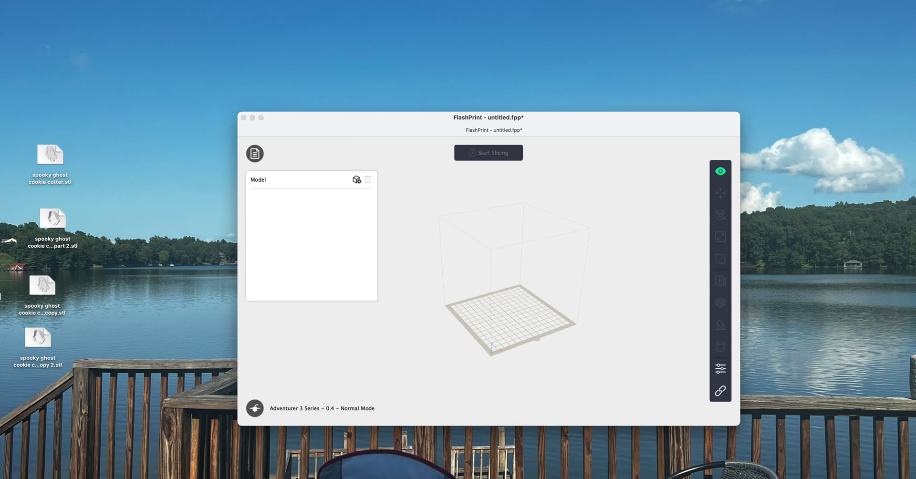
left_click_drag(211, 263, 212, 478)
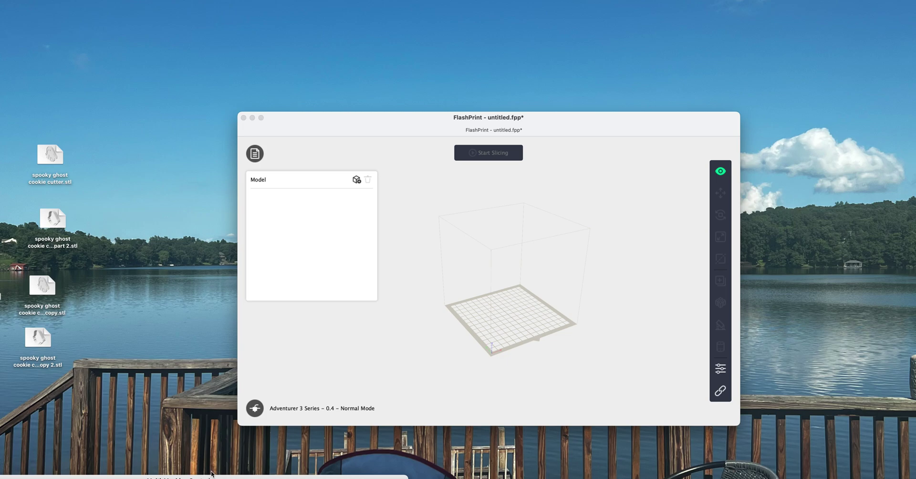
left_click_drag(55, 225, 362, 213)
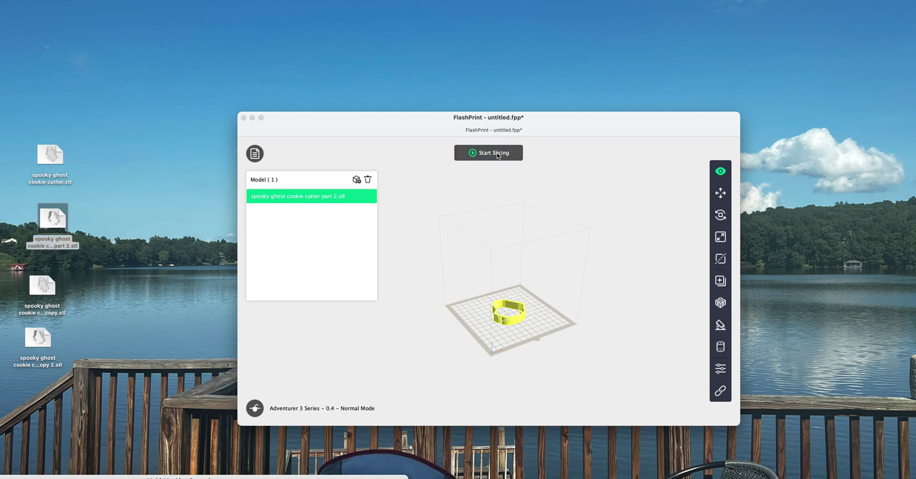